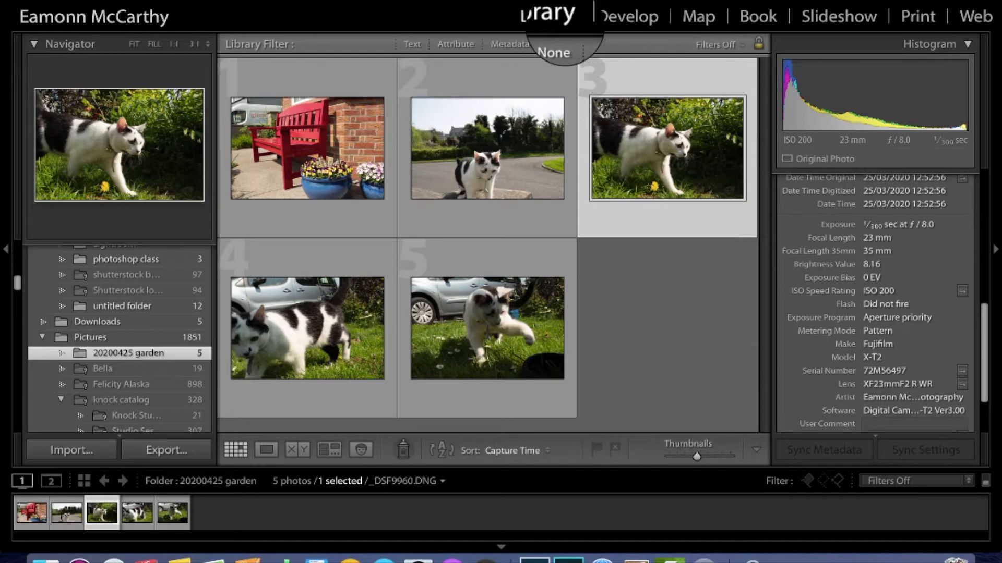
# Step: Bring the cat photo into Develop and look over the Presets list and Basic panel sliders
pyautogui.click(634, 17)
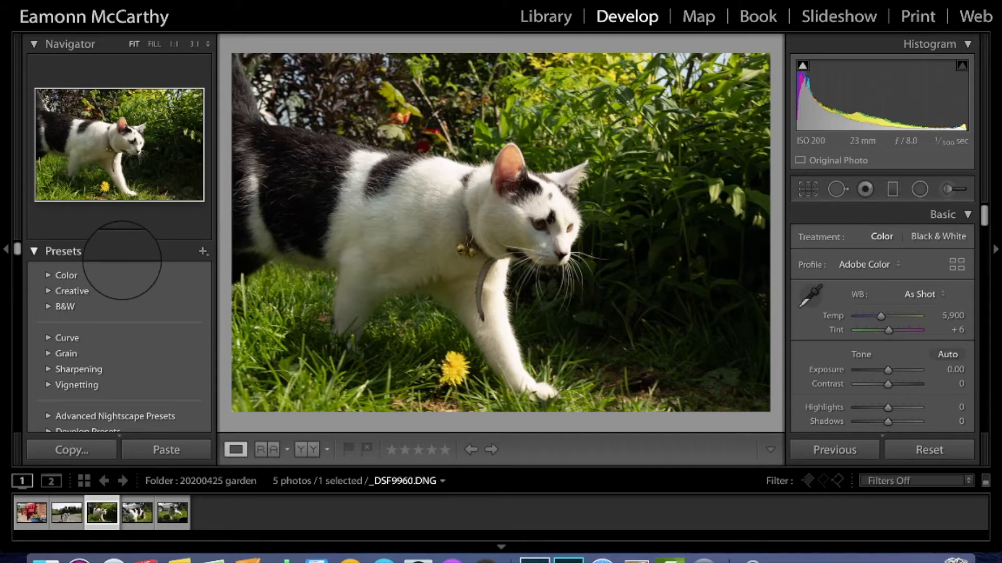
pyautogui.scroll(-4, 128, 302)
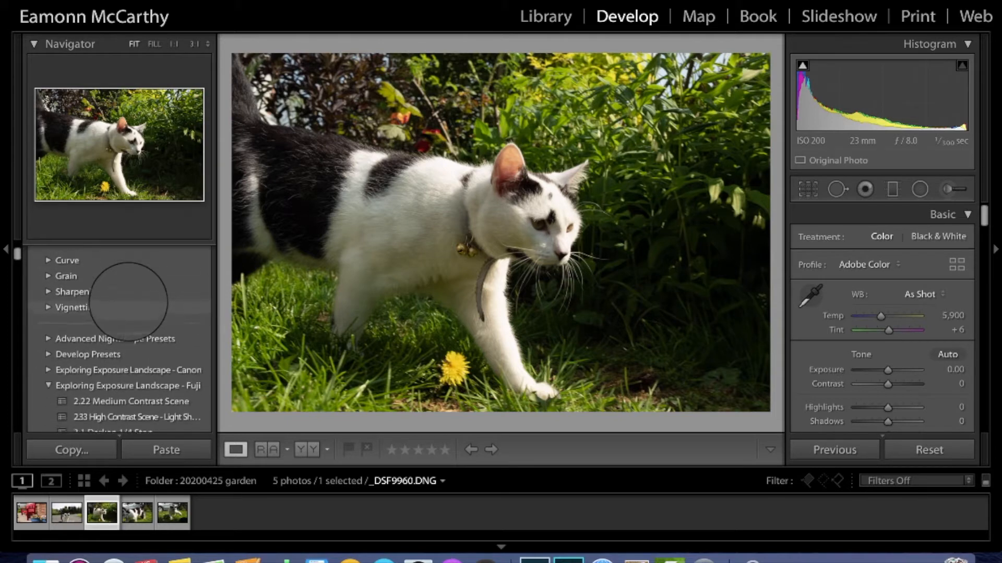
pyautogui.scroll(4, 128, 302)
pyautogui.scroll(-4, 128, 301)
pyautogui.scroll(-2, 128, 301)
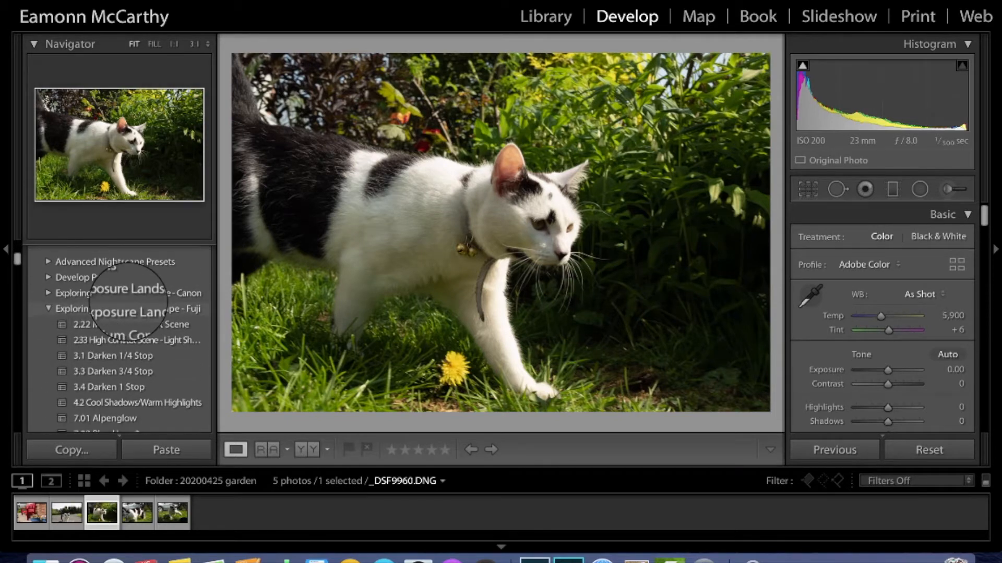
pyautogui.scroll(5, 128, 302)
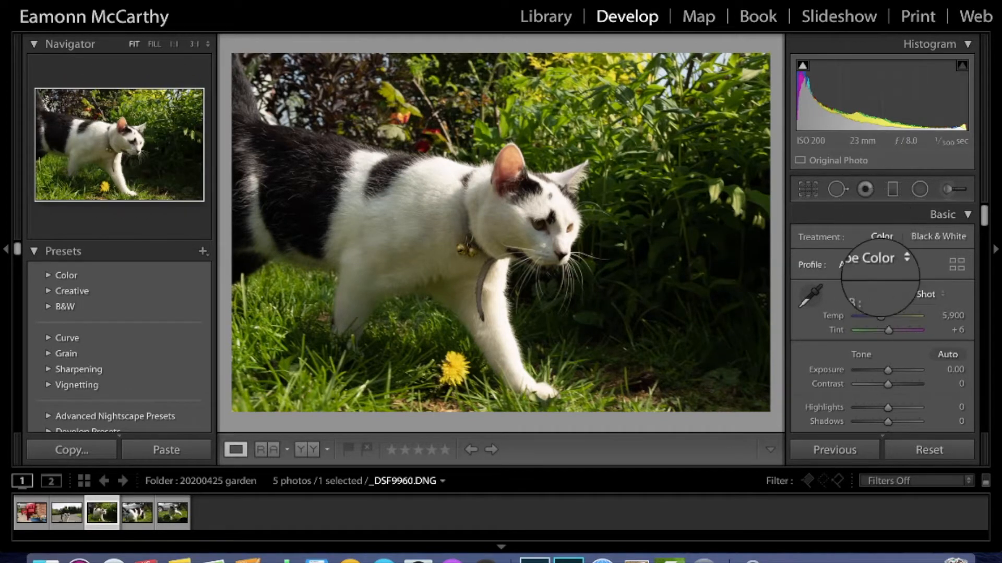
pyautogui.scroll(-4, 883, 392)
pyautogui.scroll(4, 883, 392)
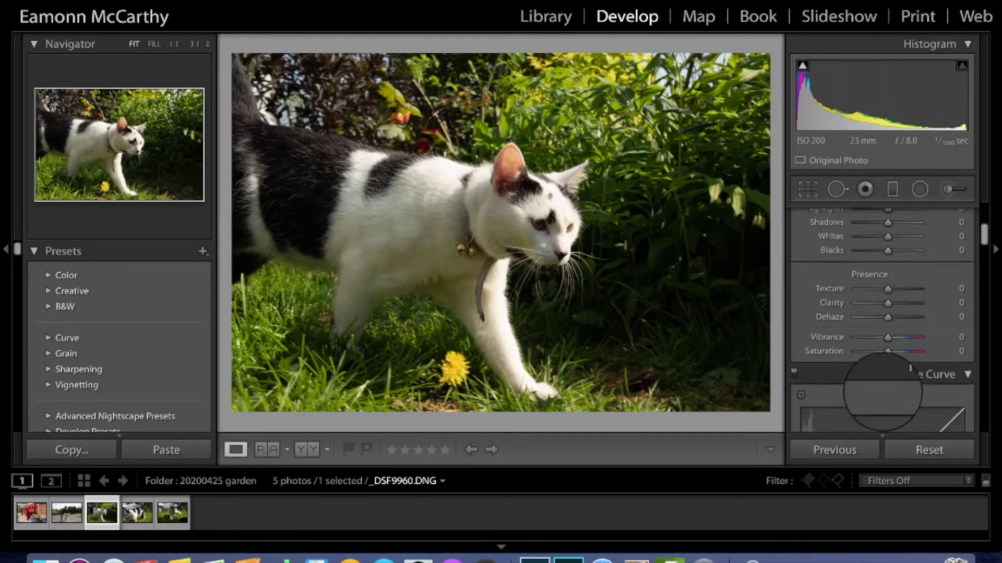
pyautogui.scroll(-2, 883, 392)
pyautogui.scroll(1, 882, 392)
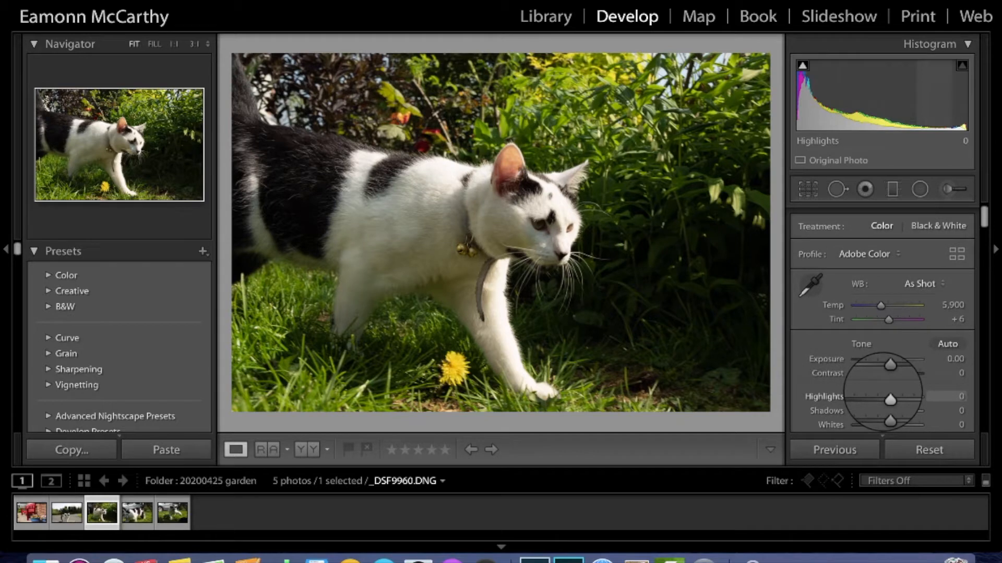
pyautogui.scroll(-5, 883, 392)
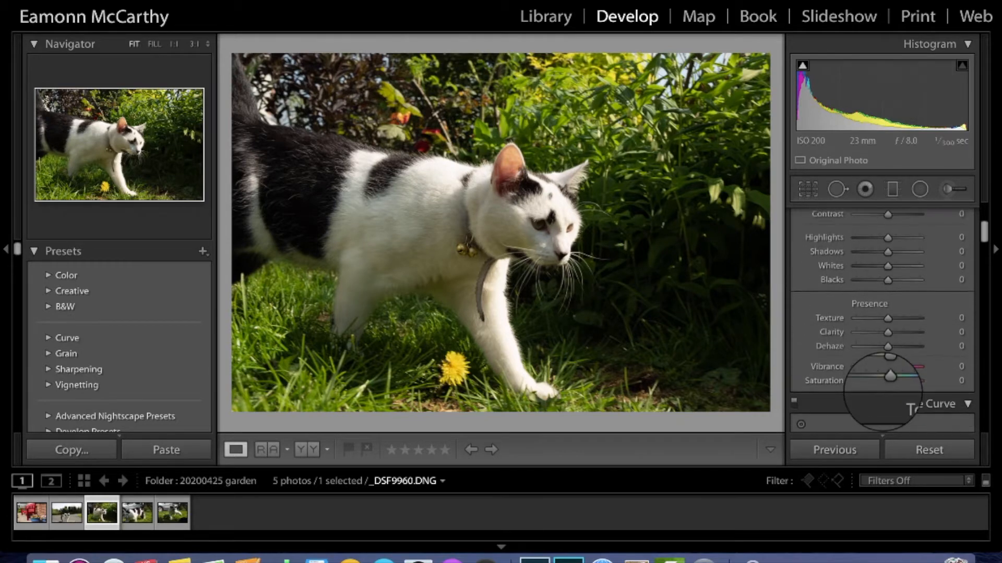
pyautogui.scroll(6, 898, 329)
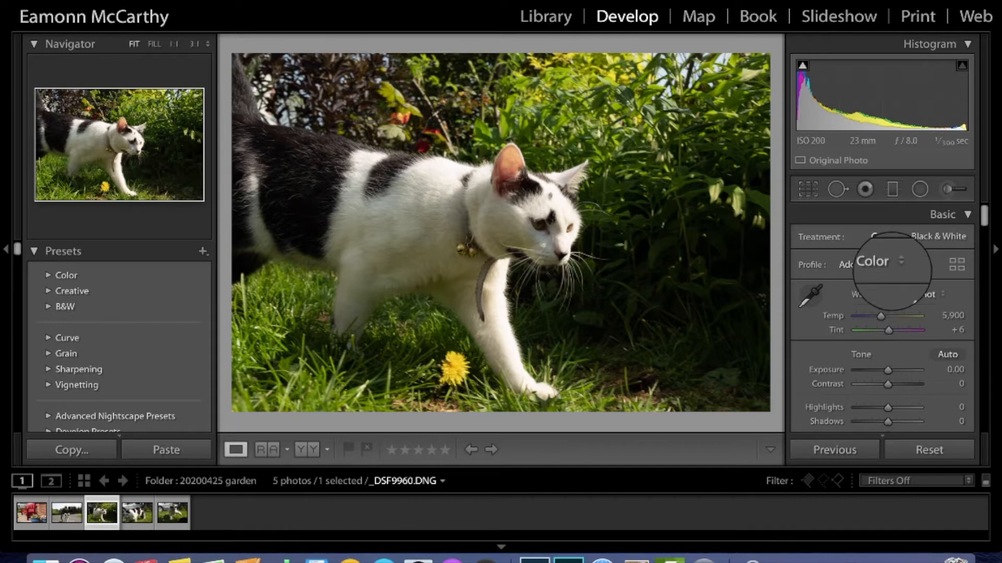
# Step: Switch the profile from Adobe Color to Camera PROVIA/Standard via the profile browser
pyautogui.click(896, 263)
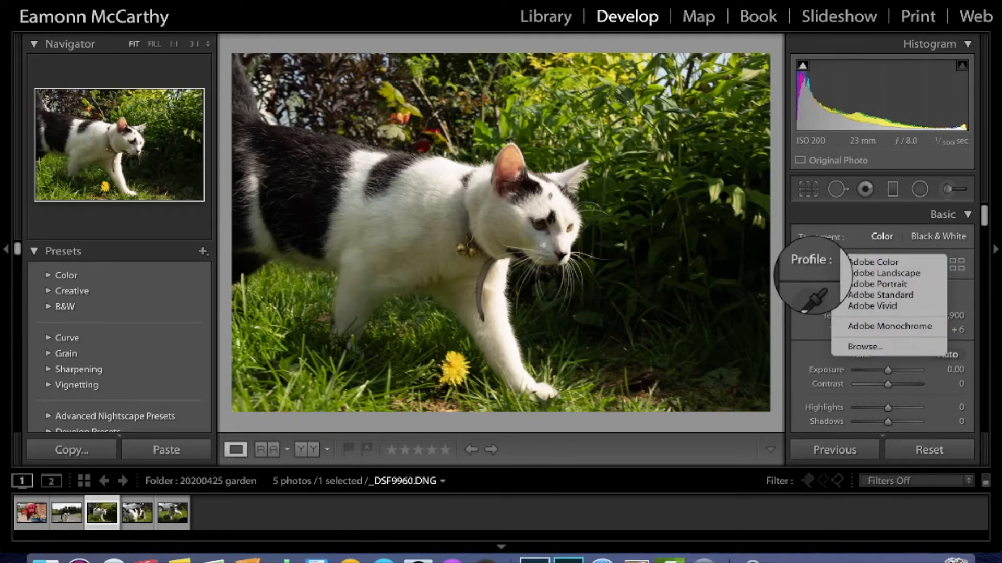
pyautogui.press('Escape')
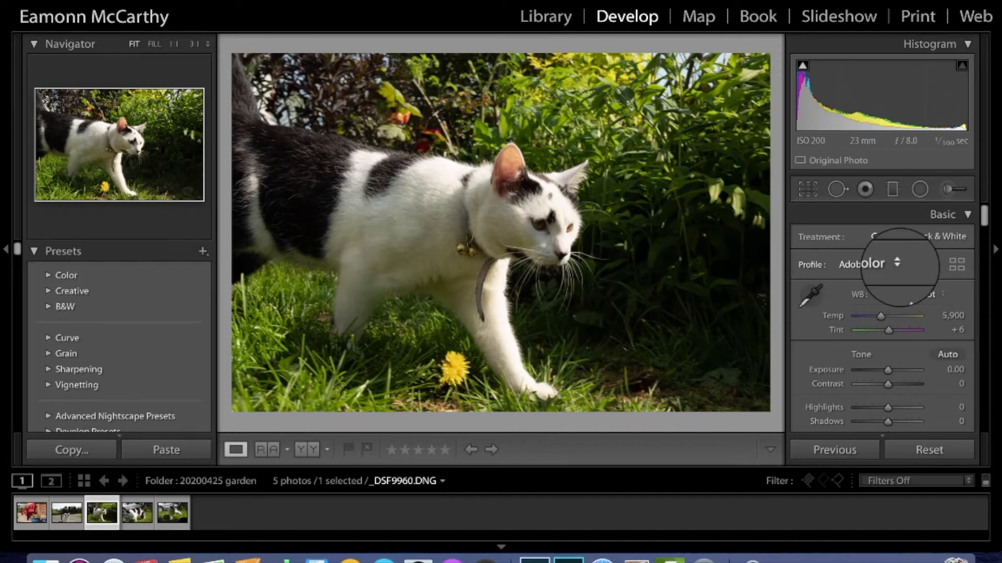
pyautogui.click(898, 263)
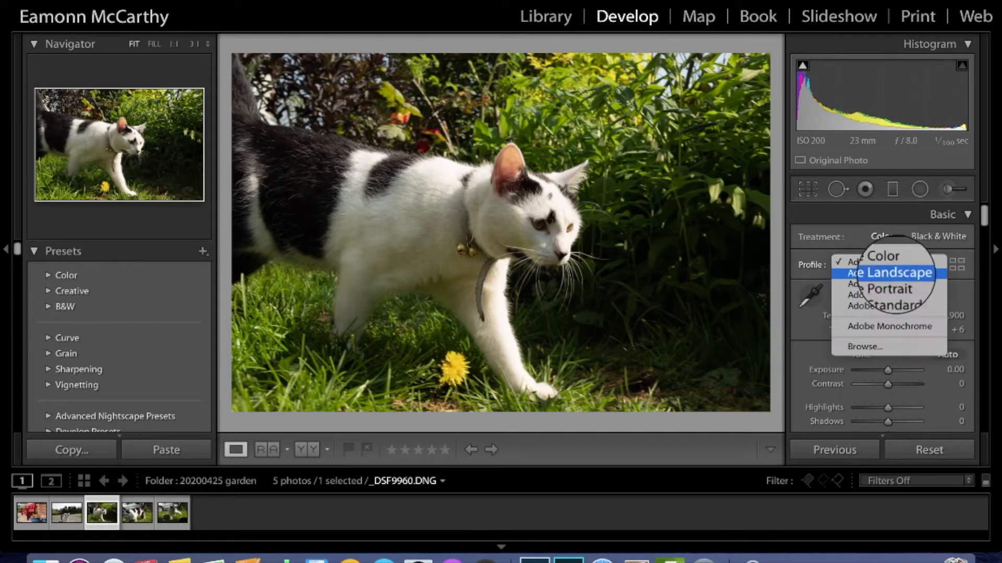
pyautogui.click(866, 345)
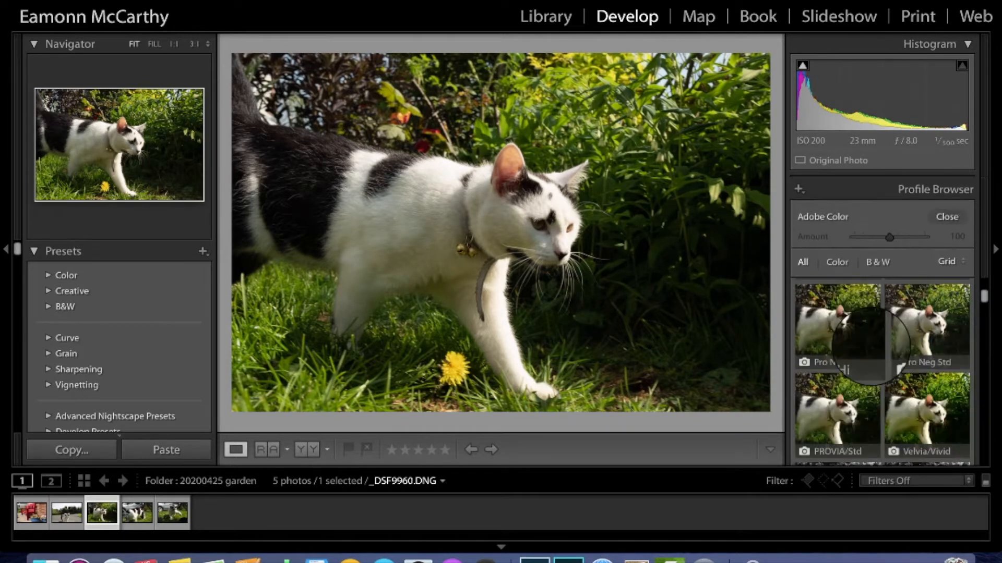
pyautogui.scroll(-3, 898, 367)
pyautogui.scroll(5, 882, 366)
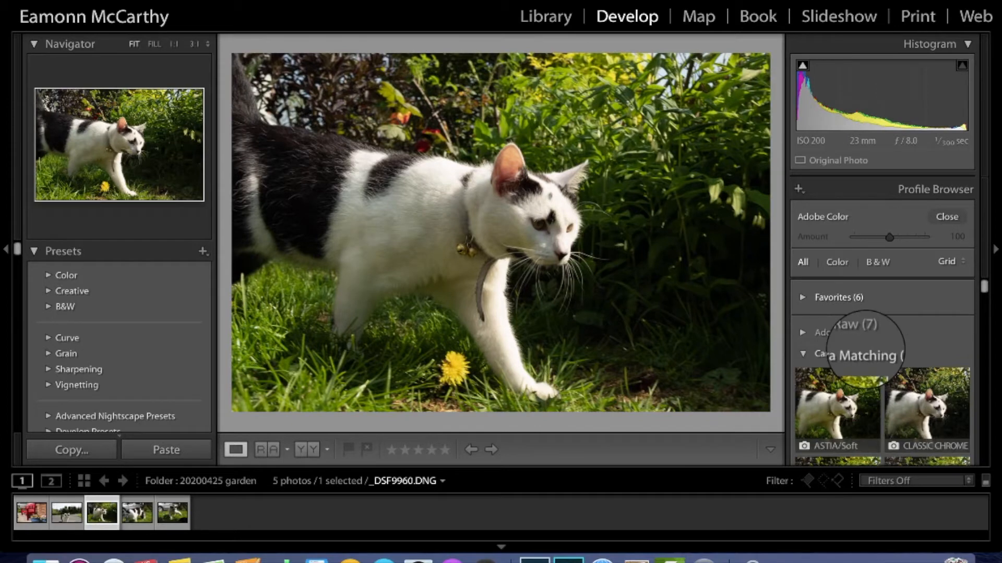
pyautogui.scroll(-3, 883, 371)
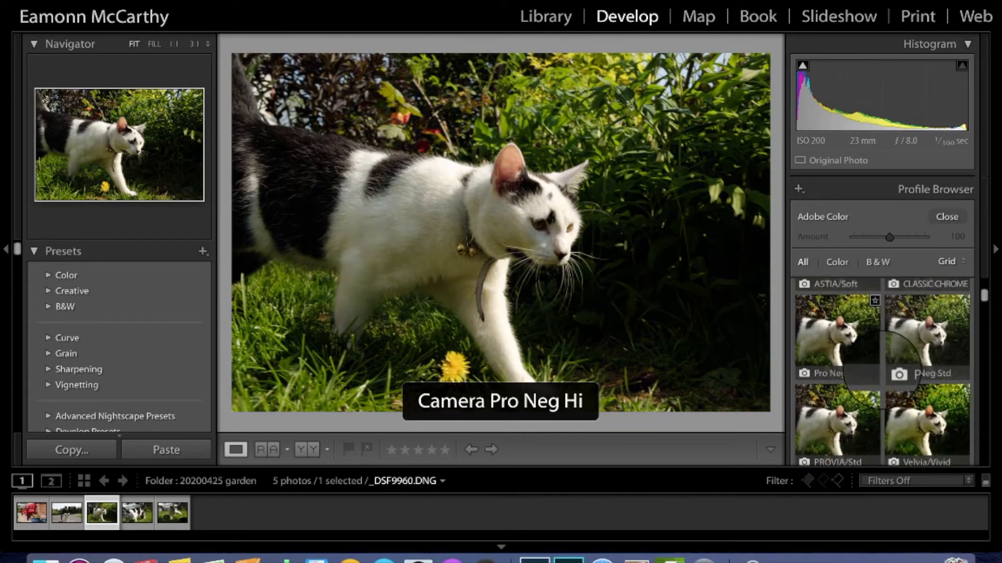
pyautogui.scroll(-2, 881, 367)
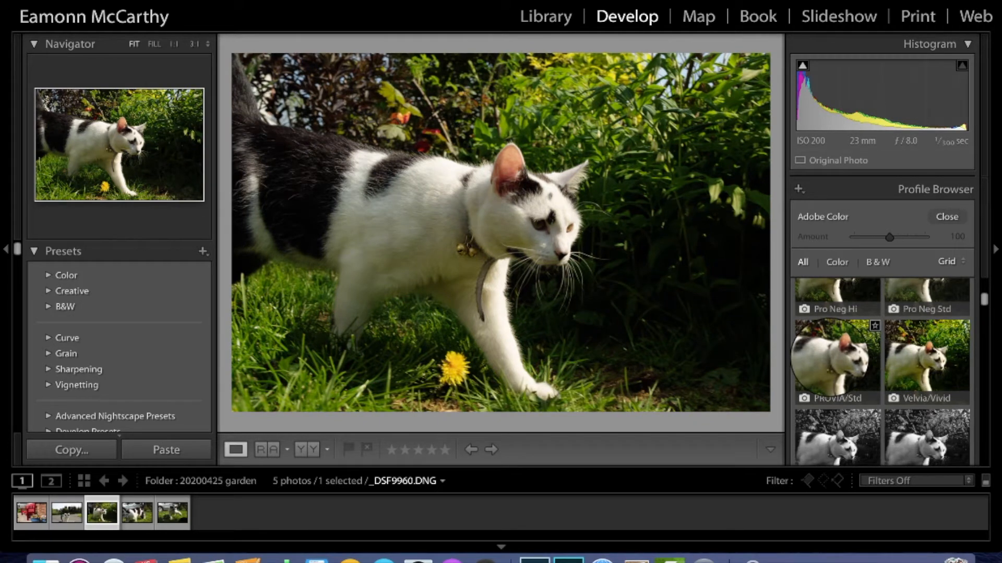
pyautogui.click(832, 360)
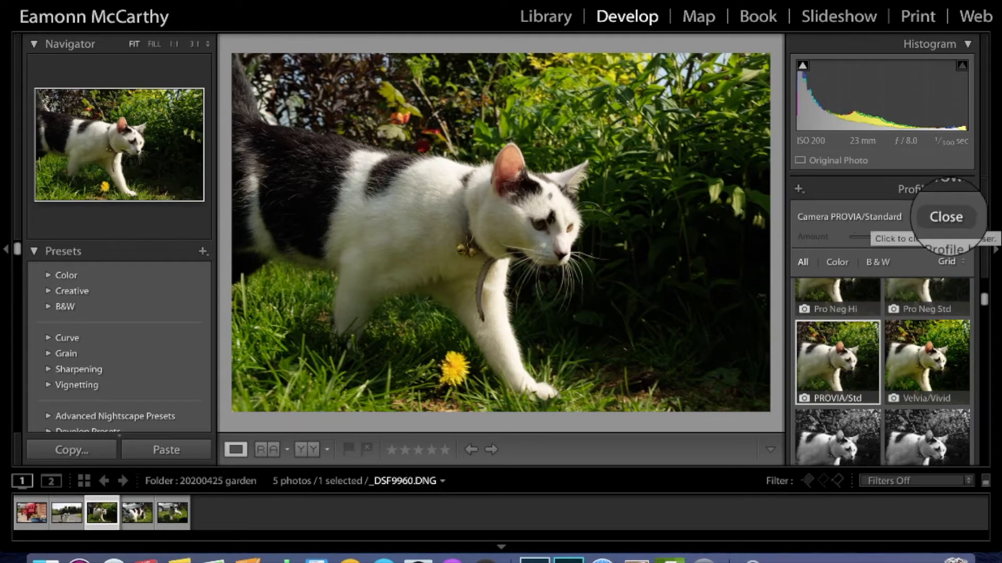
pyautogui.click(945, 218)
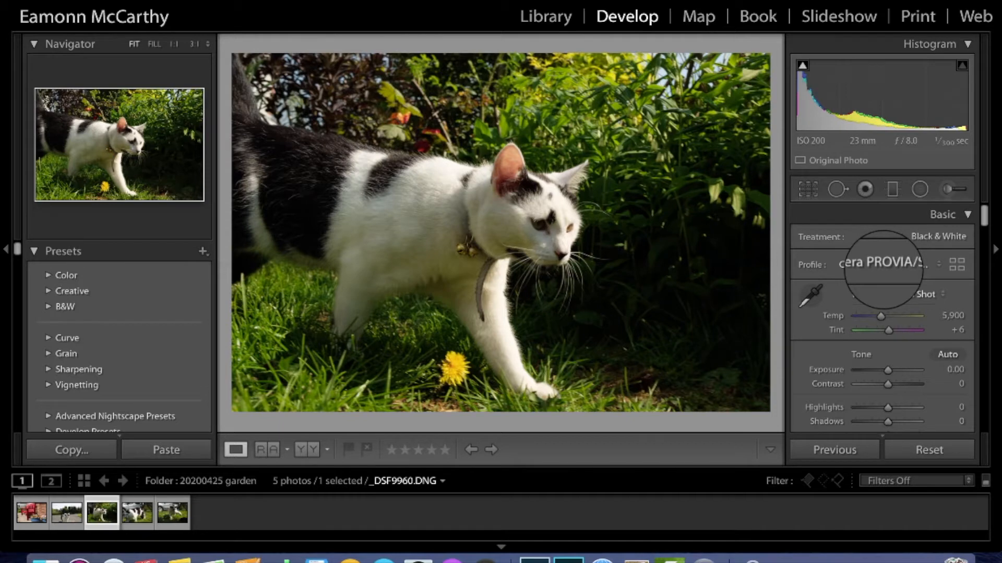
pyautogui.scroll(-10, 884, 270)
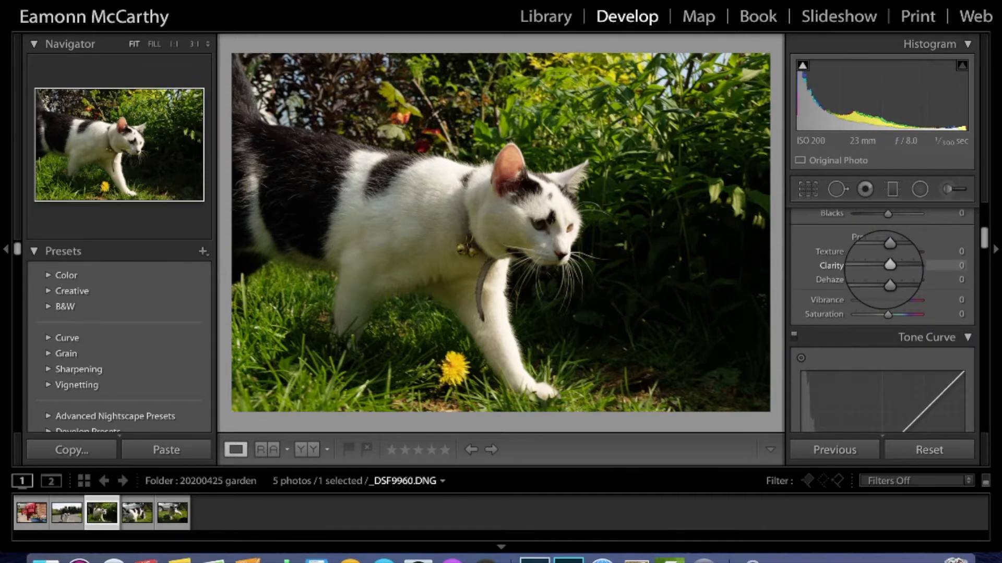
pyautogui.scroll(-12, 883, 269)
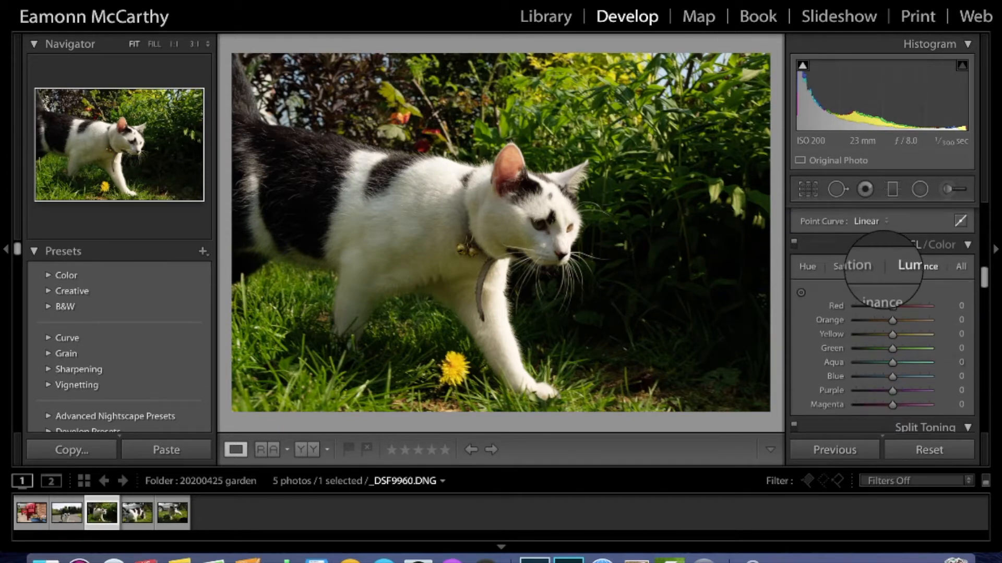
pyautogui.scroll(-8, 883, 269)
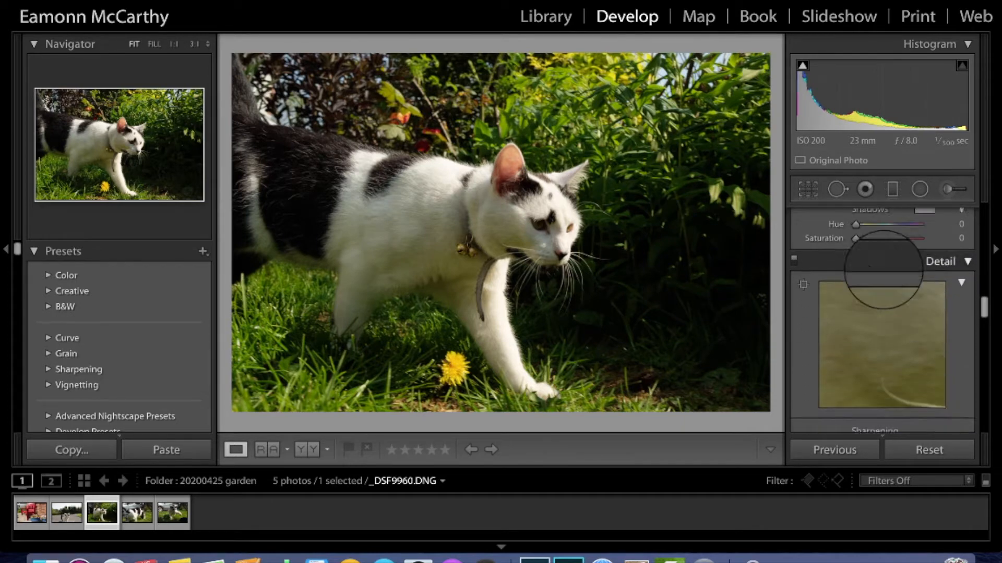
pyautogui.scroll(-10, 883, 270)
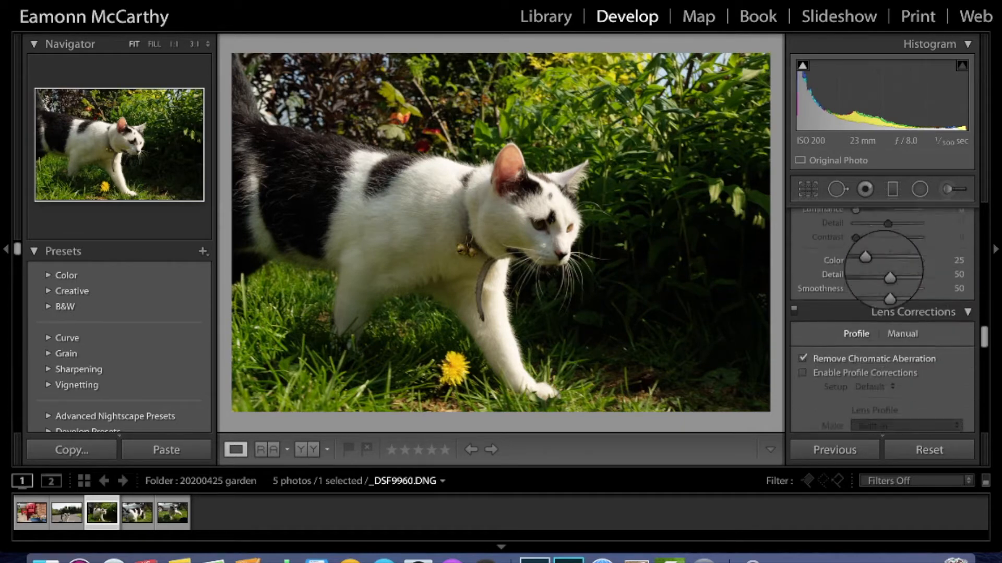
pyautogui.scroll(-1, 898, 261)
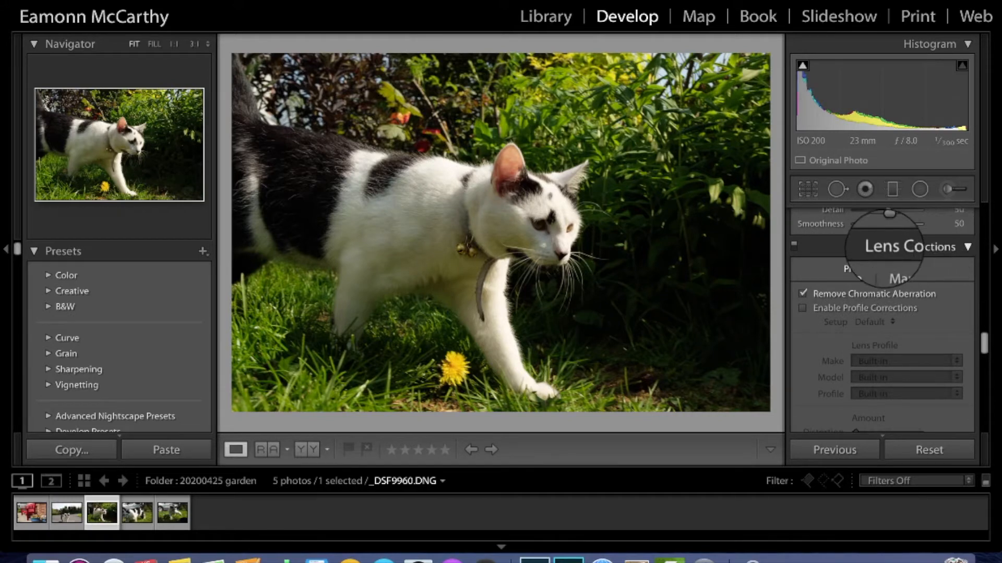
# Step: Enable lens Profile Corrections with the built-in profile alongside Remove Chromatic Aberration
pyautogui.click(967, 247)
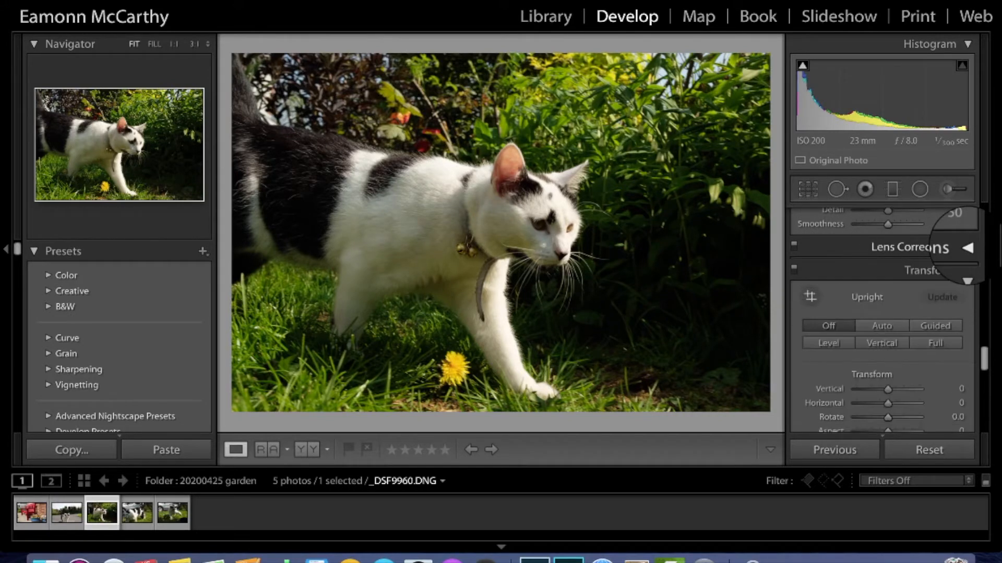
pyautogui.click(967, 248)
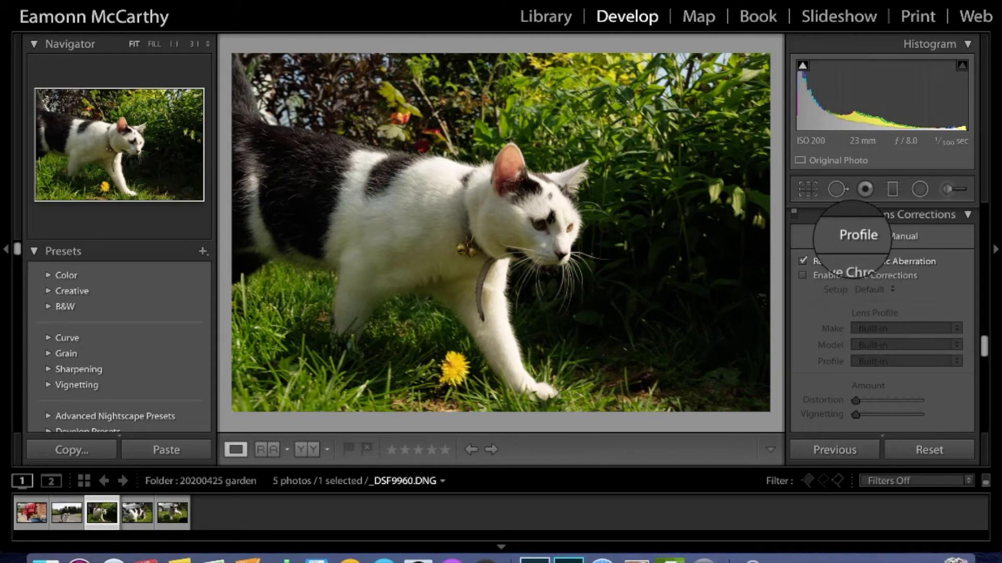
pyautogui.click(903, 236)
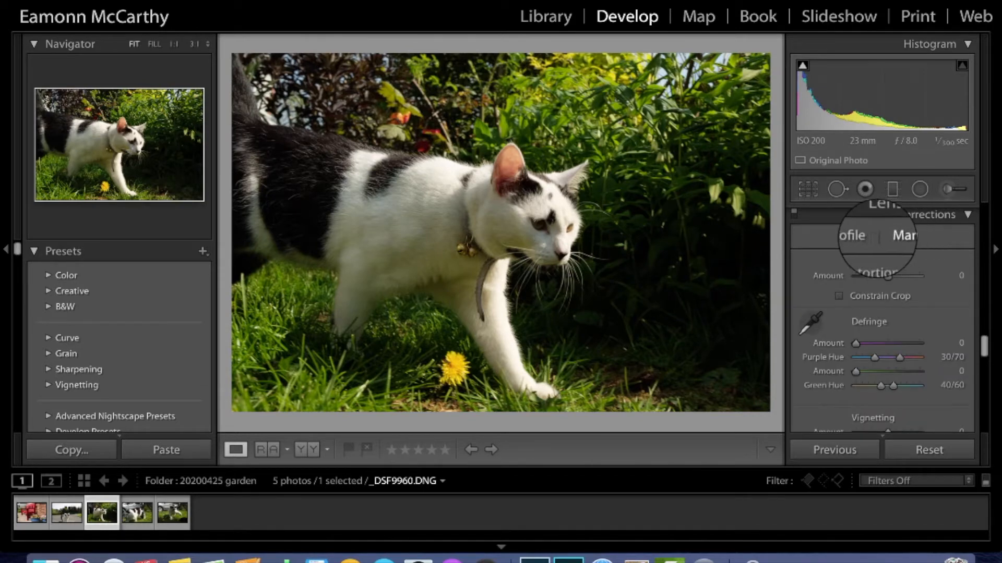
pyautogui.click(854, 236)
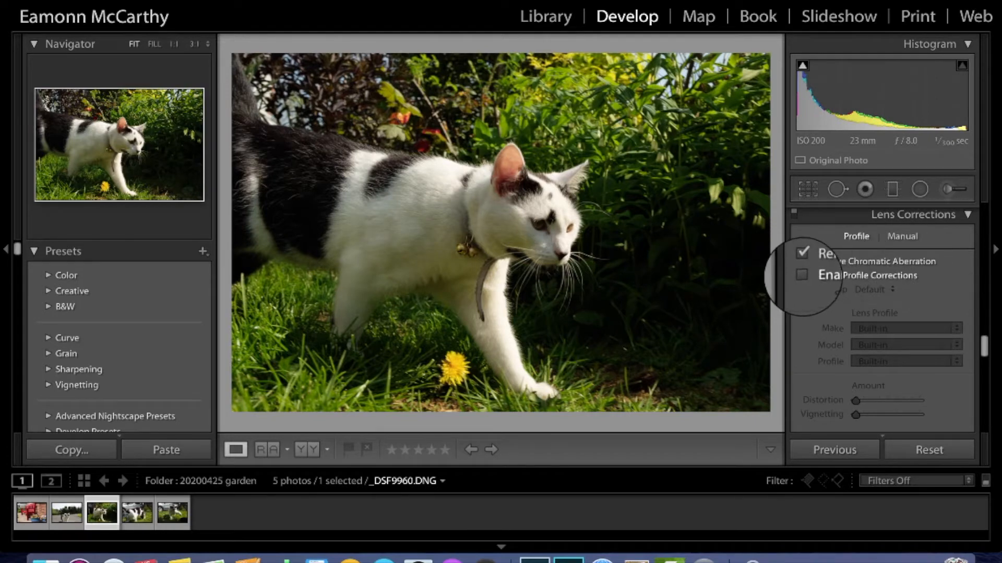
pyautogui.click(801, 274)
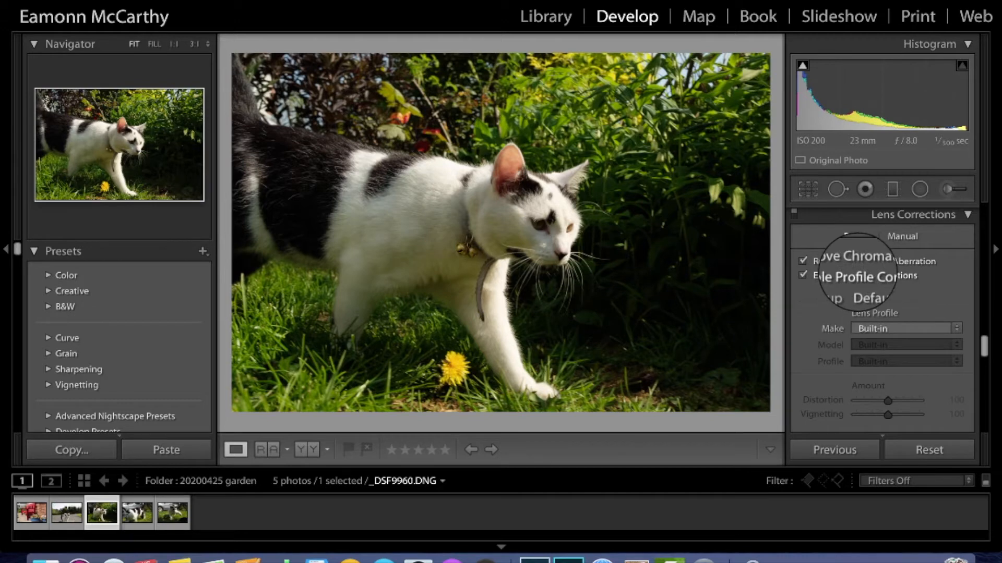
pyautogui.scroll(15, 882, 323)
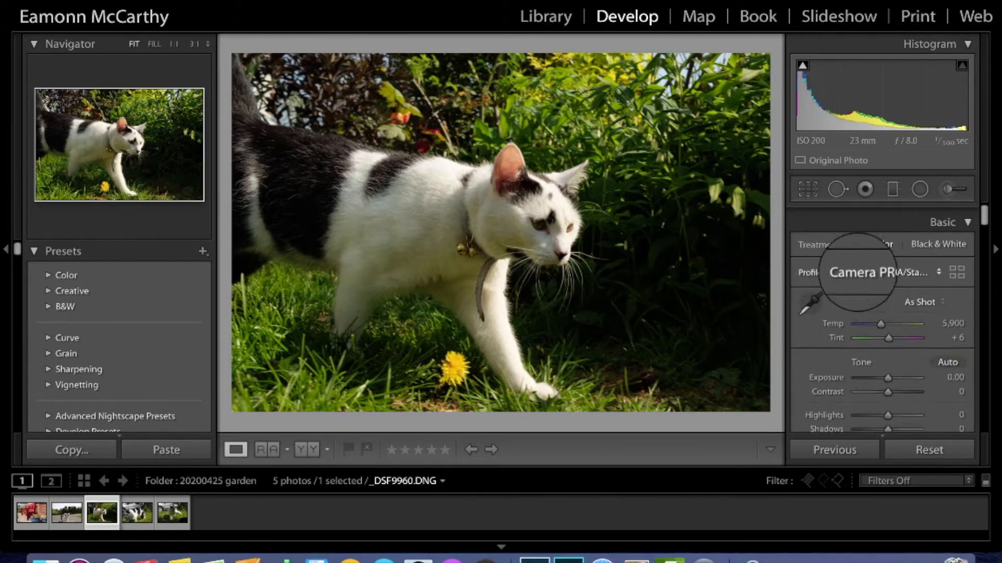
pyautogui.scroll(-2, 882, 324)
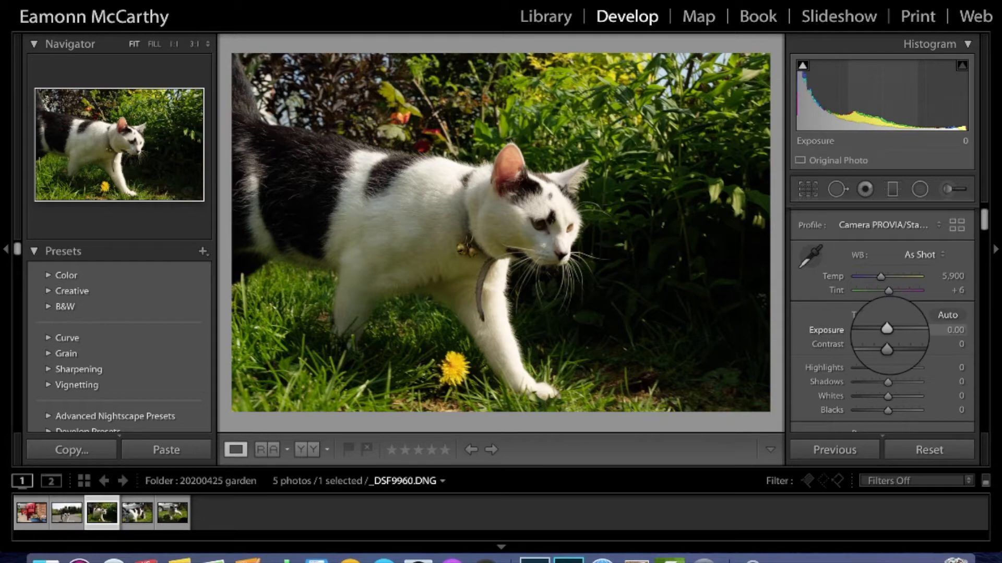
pyautogui.moveTo(886, 328)
pyautogui.mouseDown()
pyautogui.moveTo(863, 328)
pyautogui.moveTo(910, 328)
pyautogui.moveTo(887, 329)
pyautogui.mouseUp()
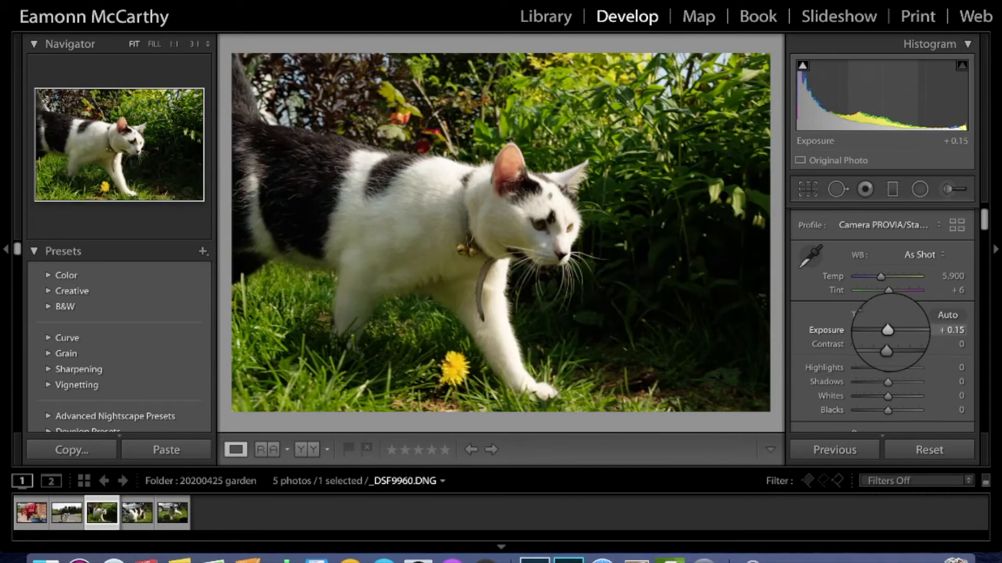
pyautogui.doubleClick(886, 330)
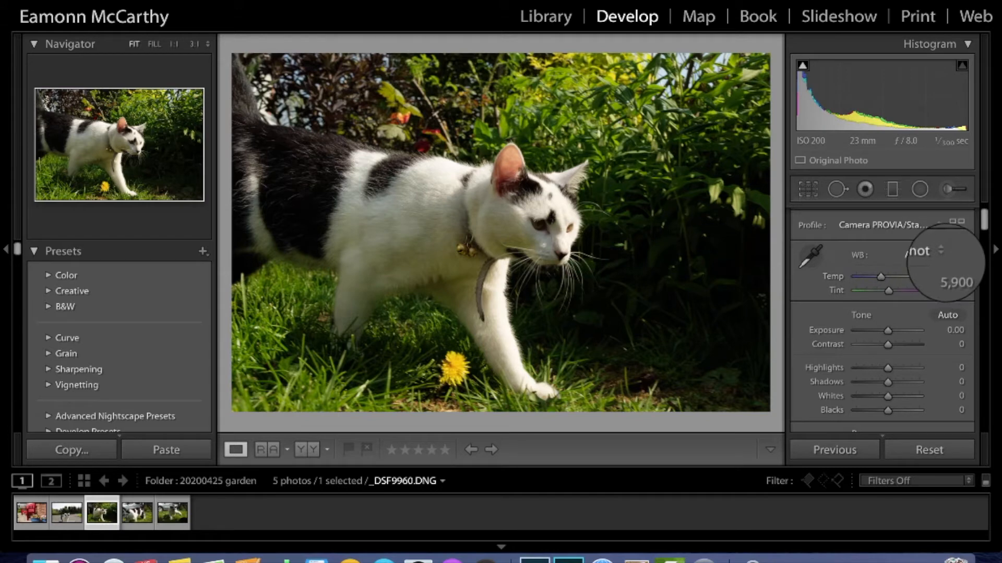
# Step: Try the white balance presets Auto, Daylight, Cloudy, Shade, Tungsten, Fluorescent and Flash in turn
pyautogui.click(908, 252)
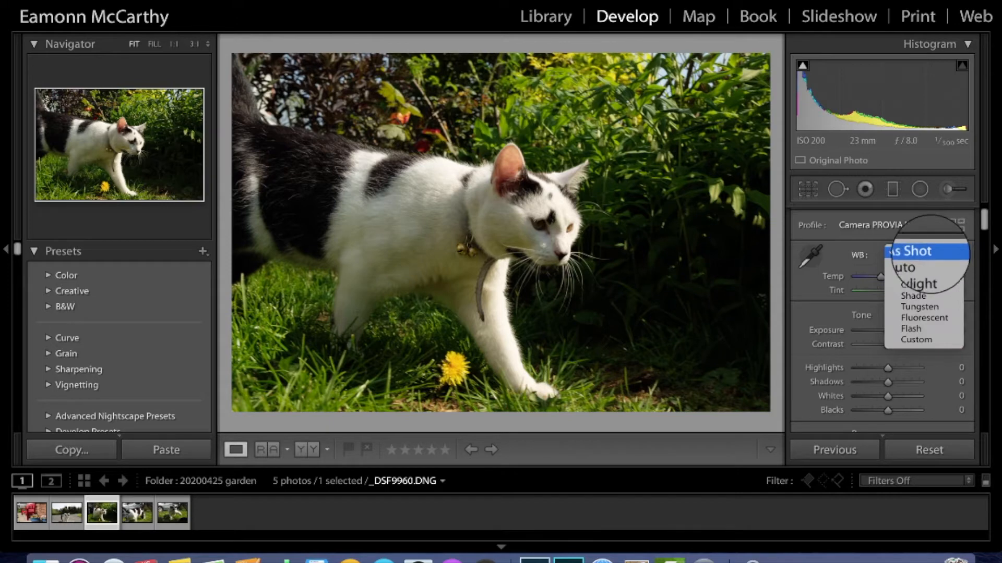
pyautogui.click(911, 263)
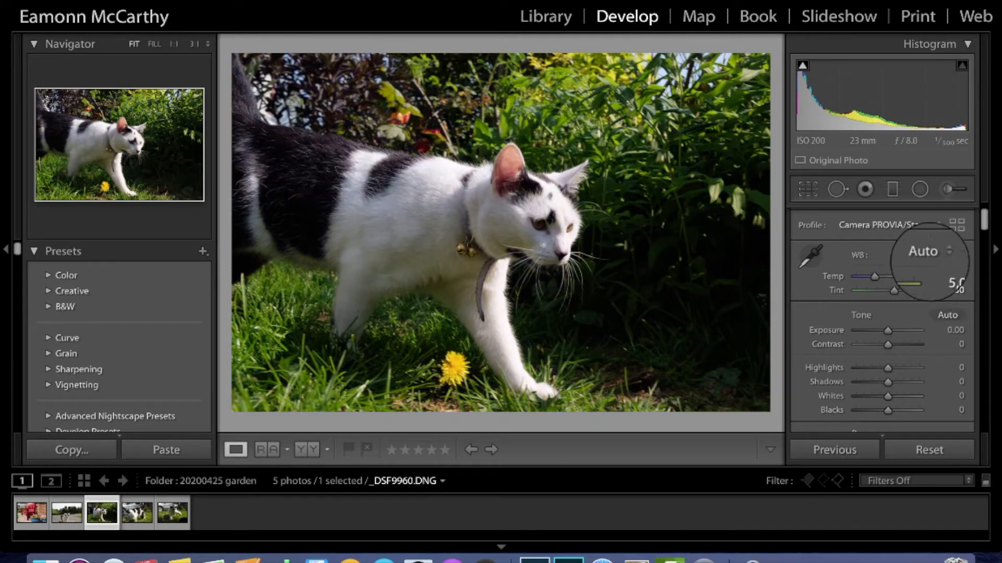
pyautogui.click(931, 252)
pyautogui.click(934, 263)
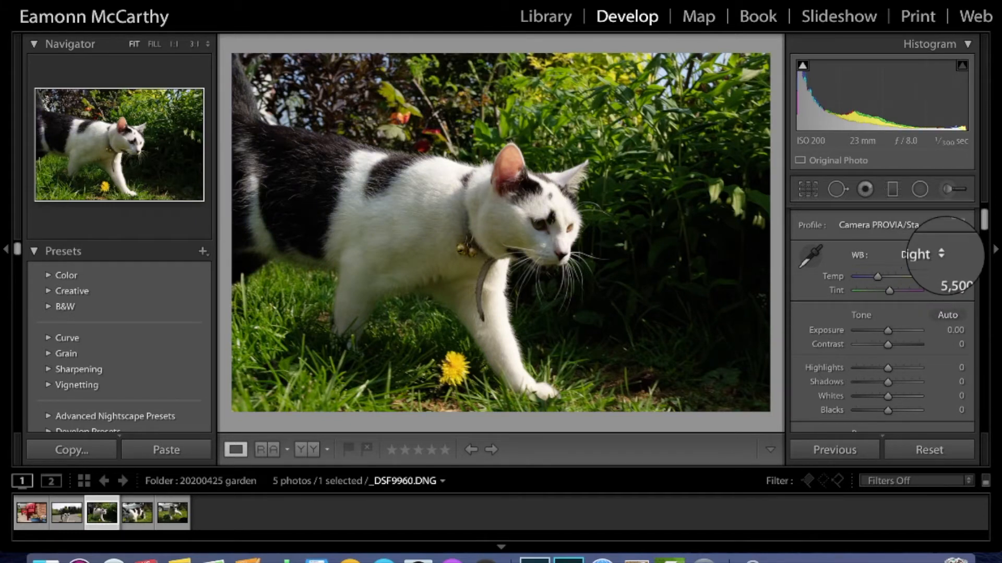
pyautogui.click(937, 252)
pyautogui.click(936, 263)
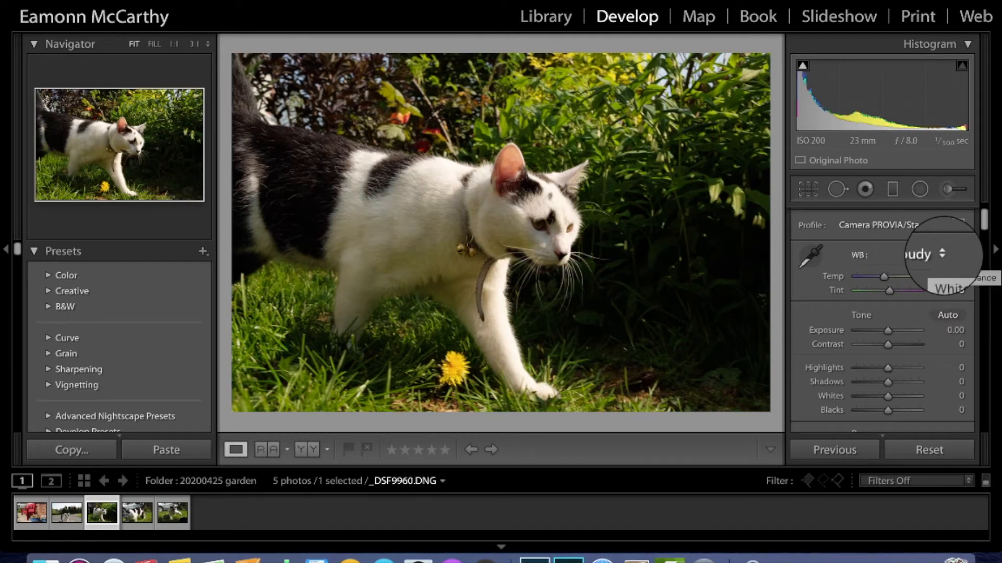
pyautogui.click(938, 254)
pyautogui.click(938, 264)
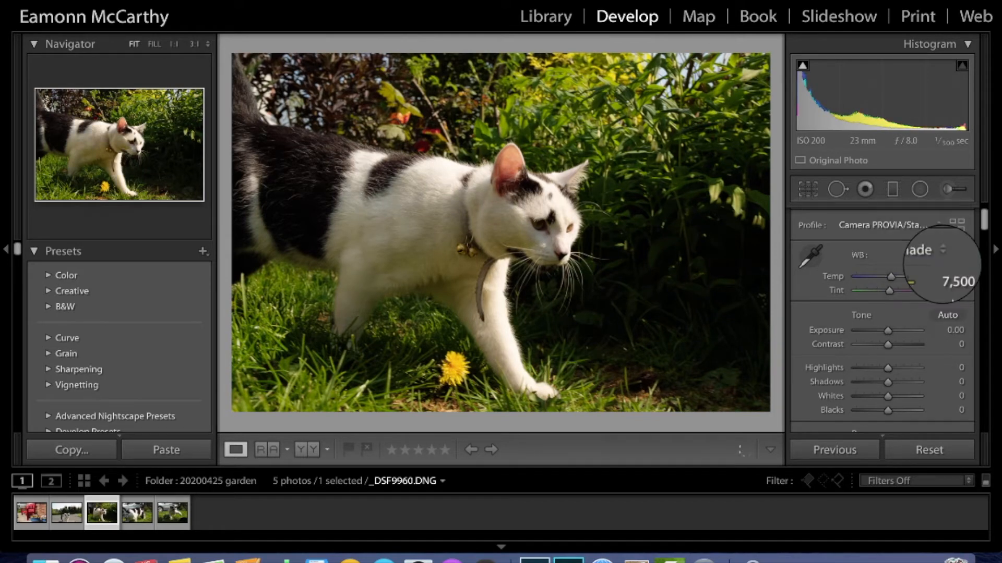
pyautogui.click(938, 254)
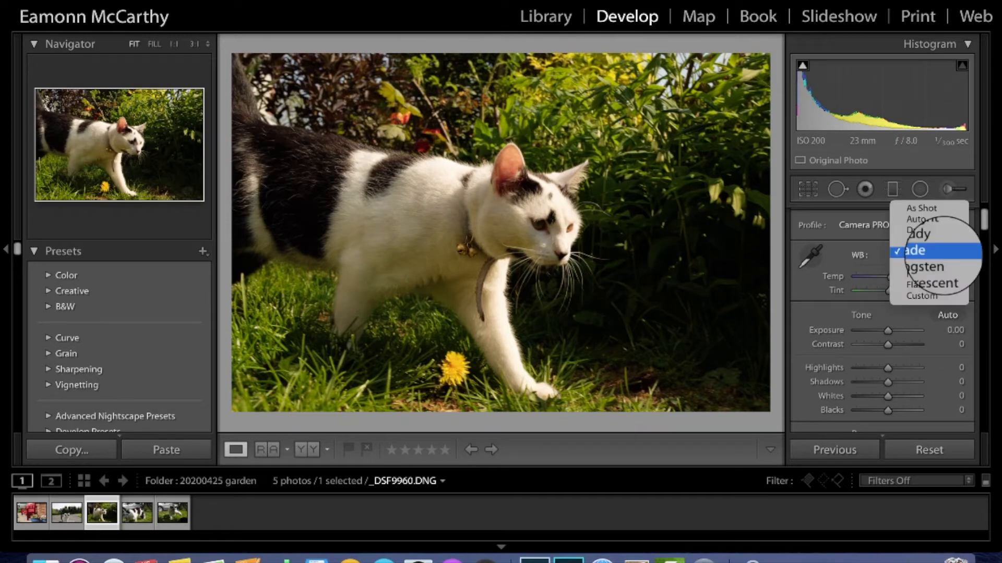
pyautogui.click(938, 264)
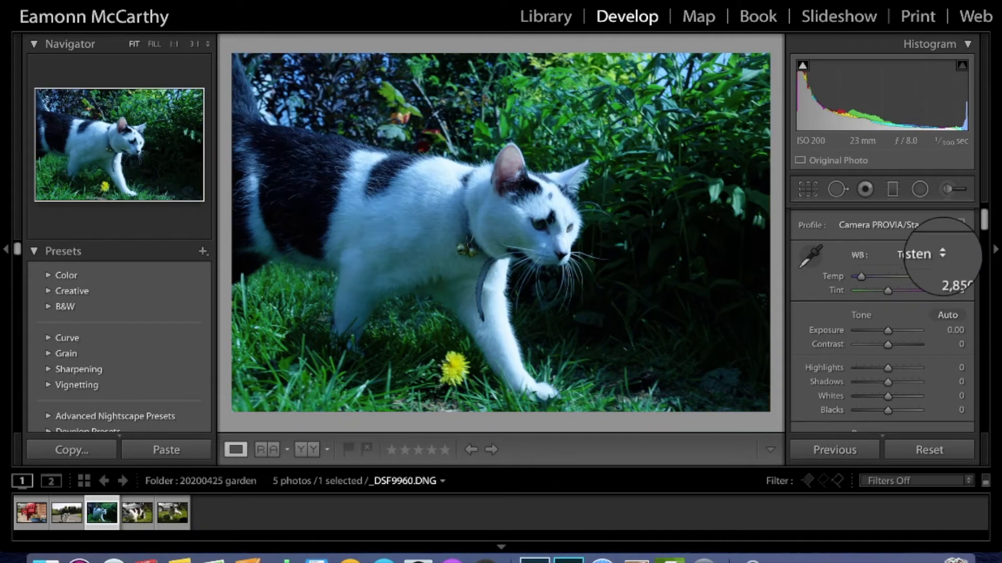
pyautogui.click(938, 254)
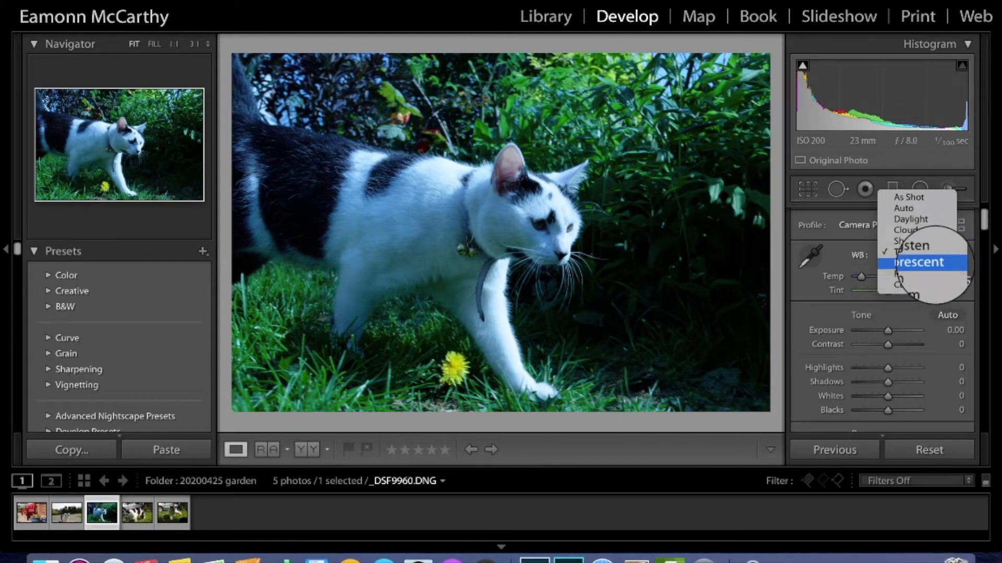
pyautogui.click(934, 262)
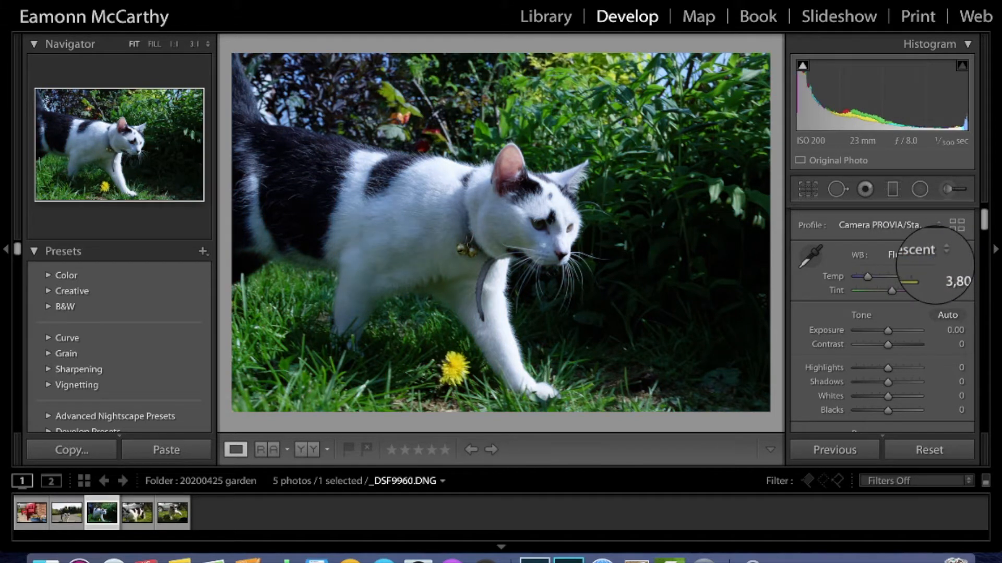
pyautogui.click(931, 256)
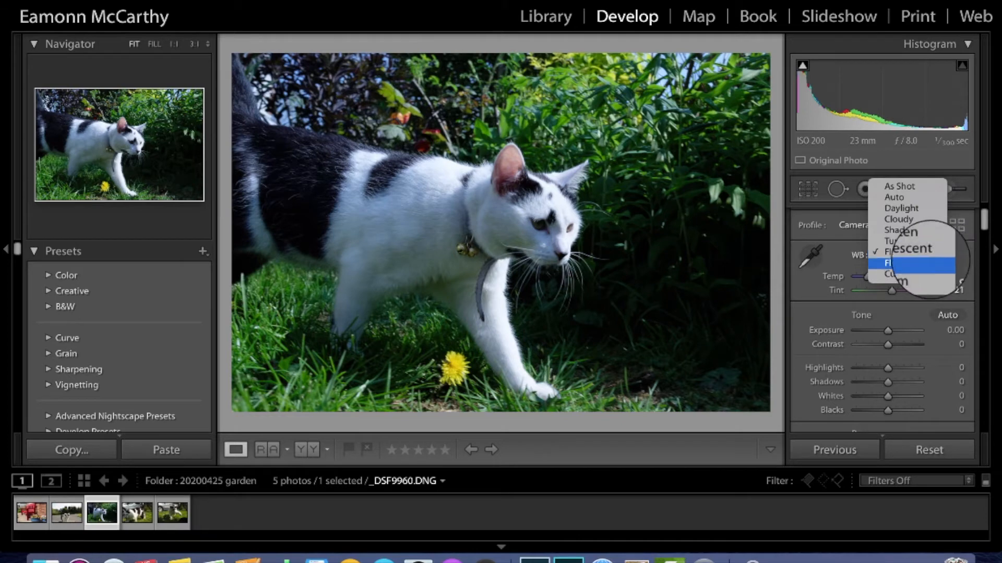
pyautogui.click(906, 263)
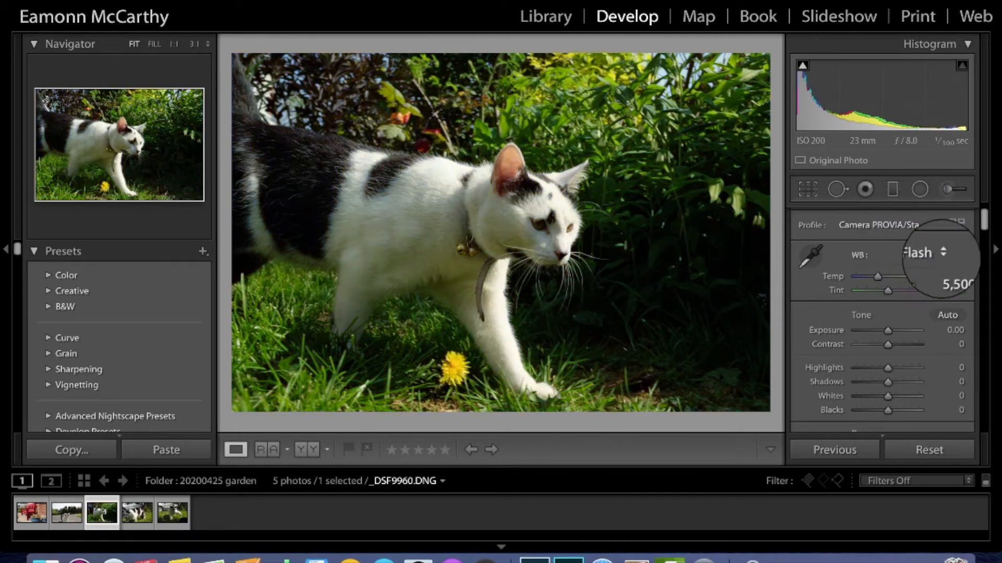
# Step: Set a Custom white balance with Temp 7,175 and Tint 0 for a warm cast
pyautogui.click(943, 254)
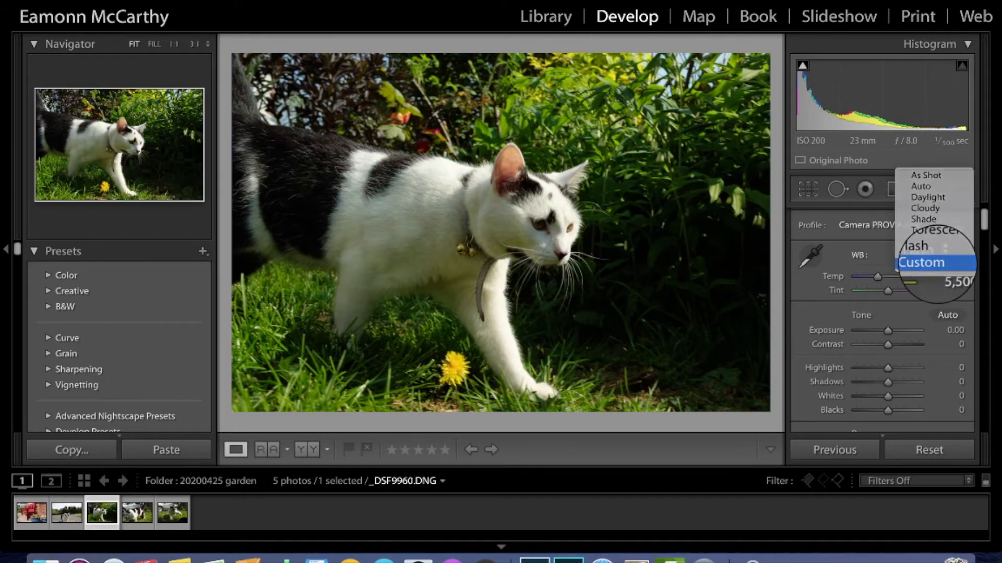
pyautogui.click(934, 267)
pyautogui.moveTo(879, 276)
pyautogui.mouseDown()
pyautogui.moveTo(906, 275)
pyautogui.moveTo(858, 273)
pyautogui.moveTo(889, 277)
pyautogui.mouseUp()
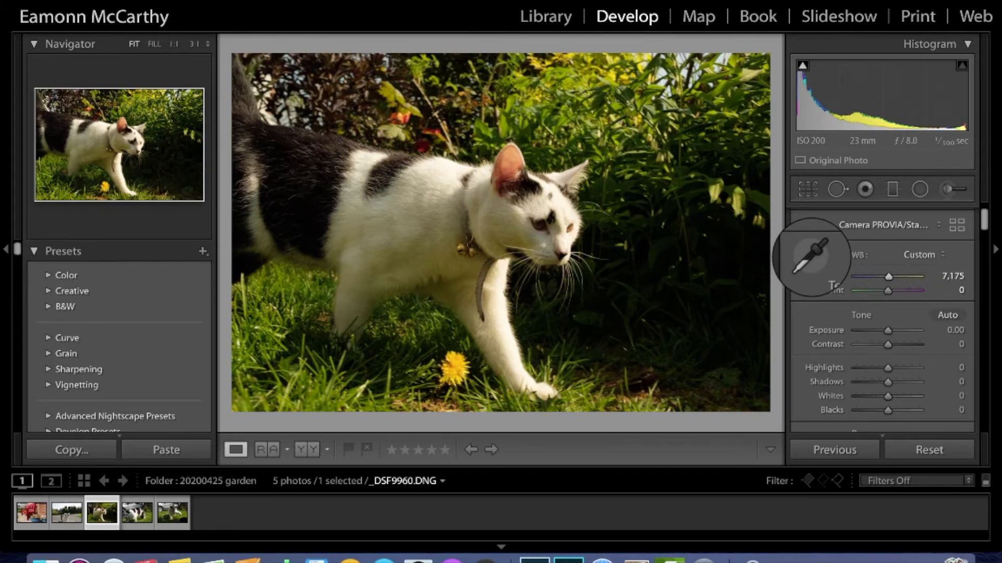
# Step: Sample a neutral spot with the WB eyedropper, then set Temp to about 5,505 (Tint +74)
pyautogui.click(811, 255)
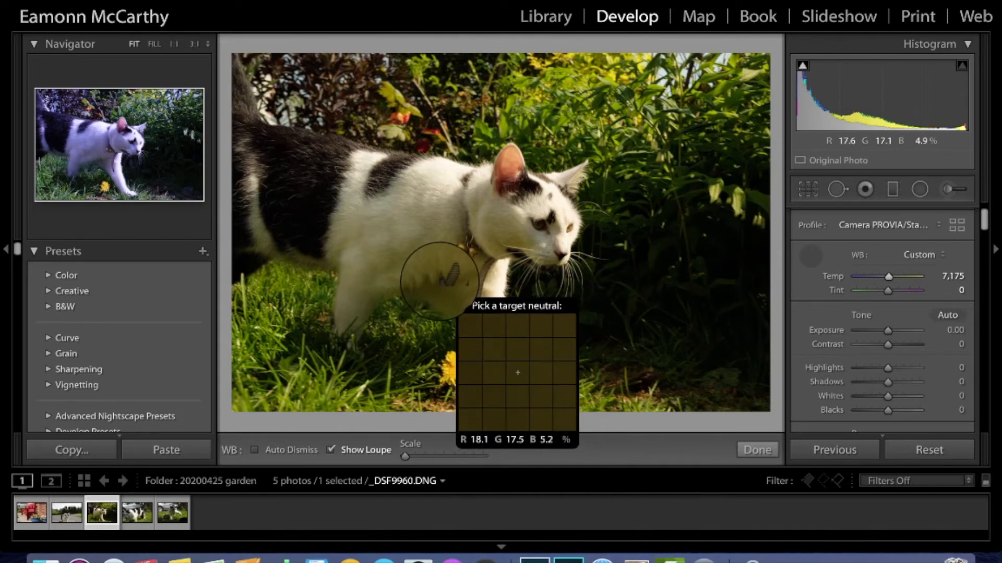
pyautogui.click(440, 281)
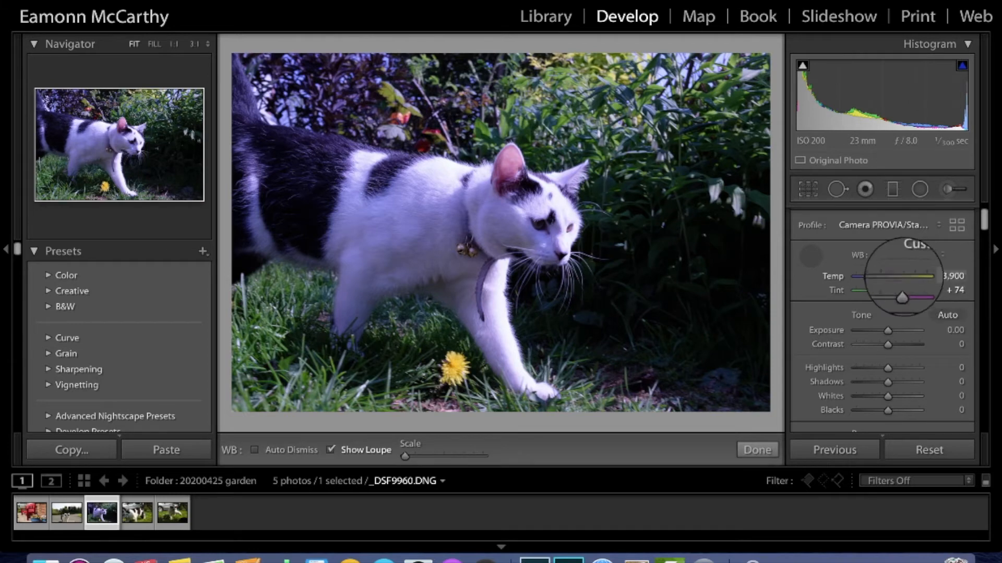
pyautogui.moveTo(867, 277)
pyautogui.mouseDown()
pyautogui.moveTo(886, 276)
pyautogui.moveTo(877, 277)
pyautogui.mouseUp()
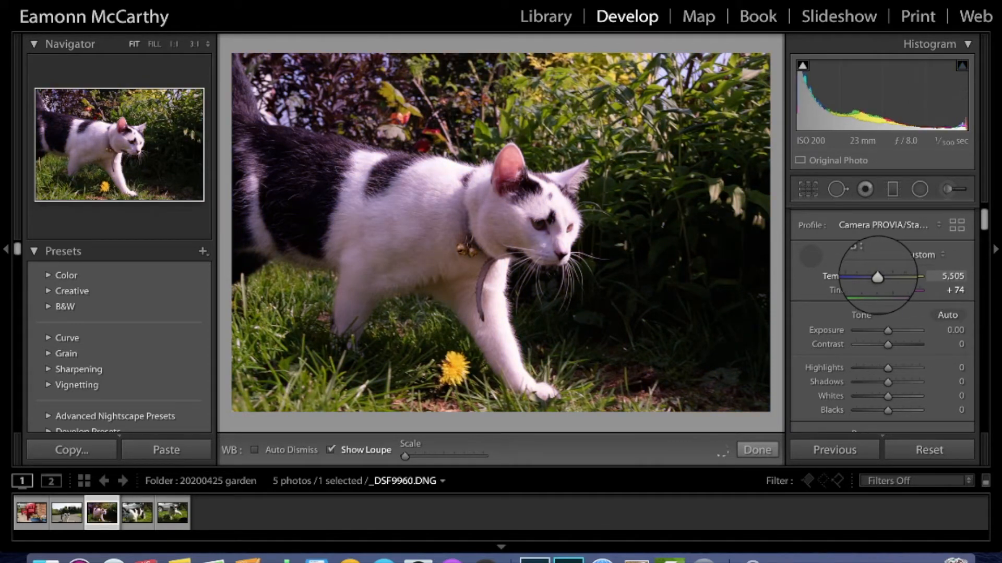
pyautogui.click(921, 253)
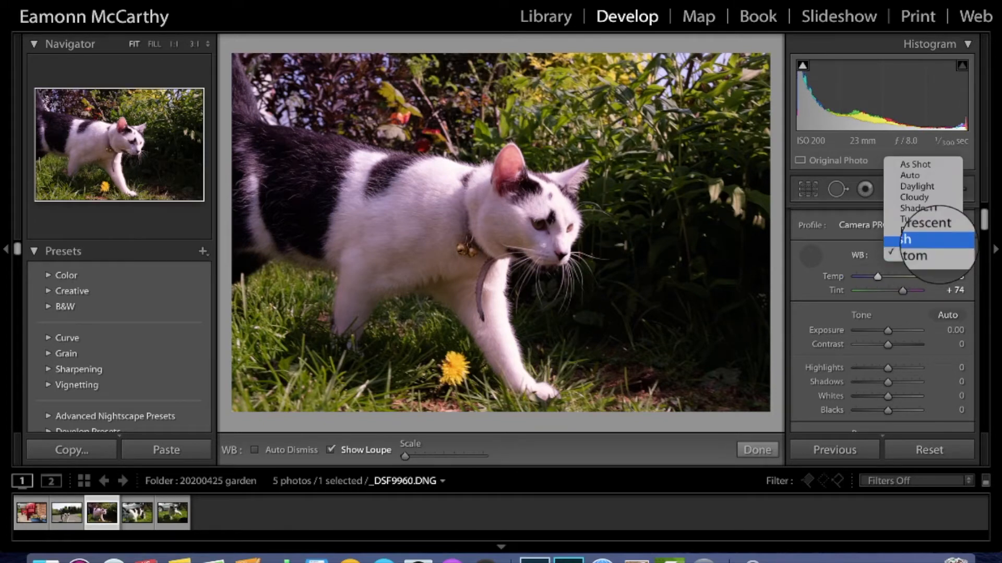
# Step: Switch white balance to Auto, then set Highlights to −26 and Shadows to +24
pyautogui.click(922, 178)
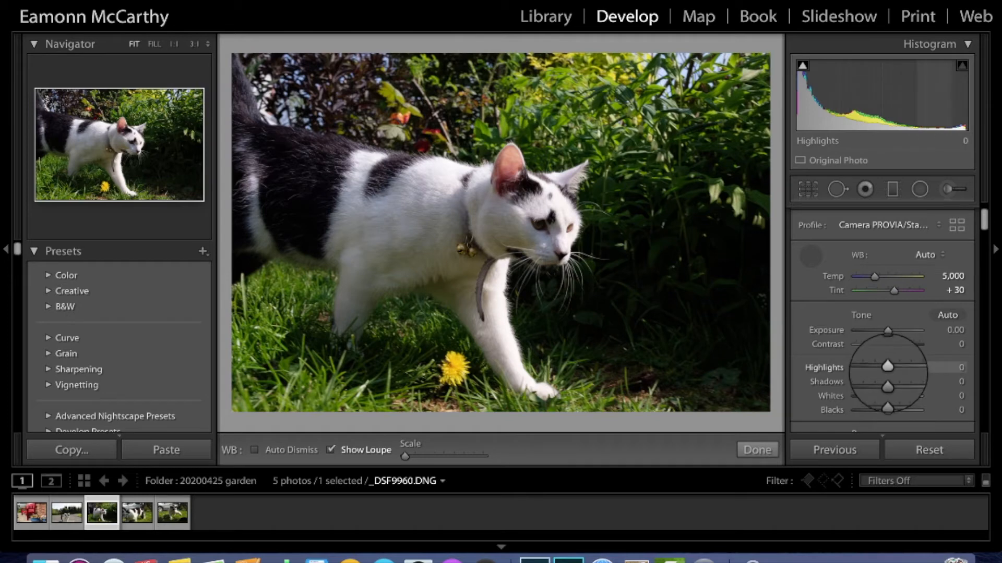
pyautogui.moveTo(887, 368)
pyautogui.mouseDown()
pyautogui.moveTo(876, 367)
pyautogui.moveTo(890, 369)
pyautogui.mouseUp()
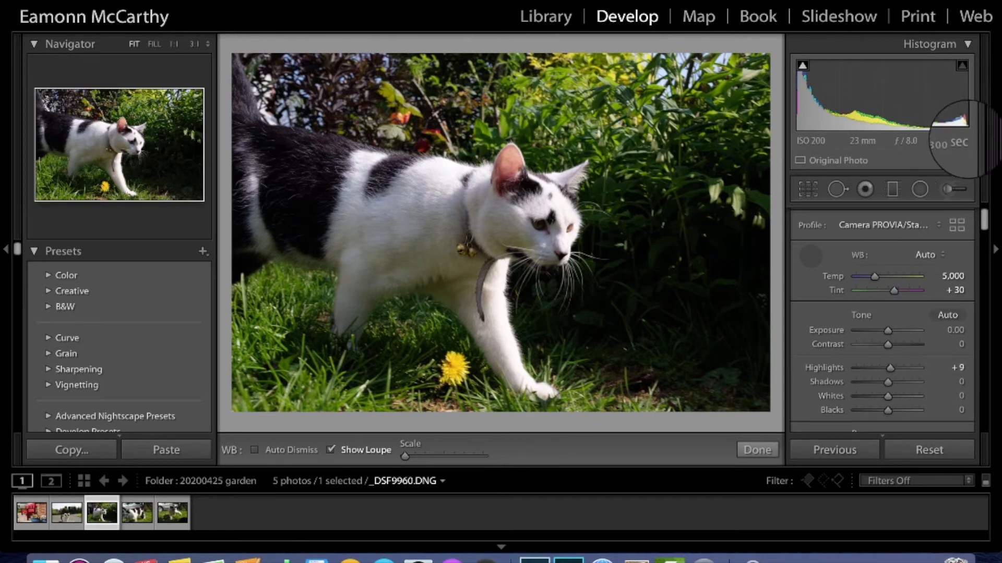
pyautogui.moveTo(890, 368); pyautogui.dragTo(879, 368)
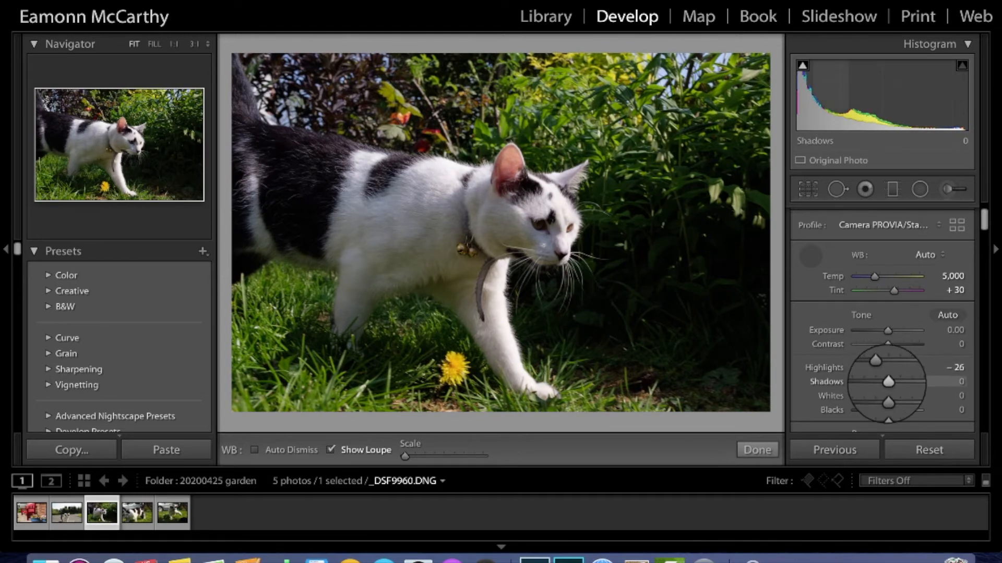
pyautogui.moveTo(887, 382)
pyautogui.mouseDown()
pyautogui.moveTo(910, 383)
pyautogui.moveTo(896, 382)
pyautogui.mouseUp()
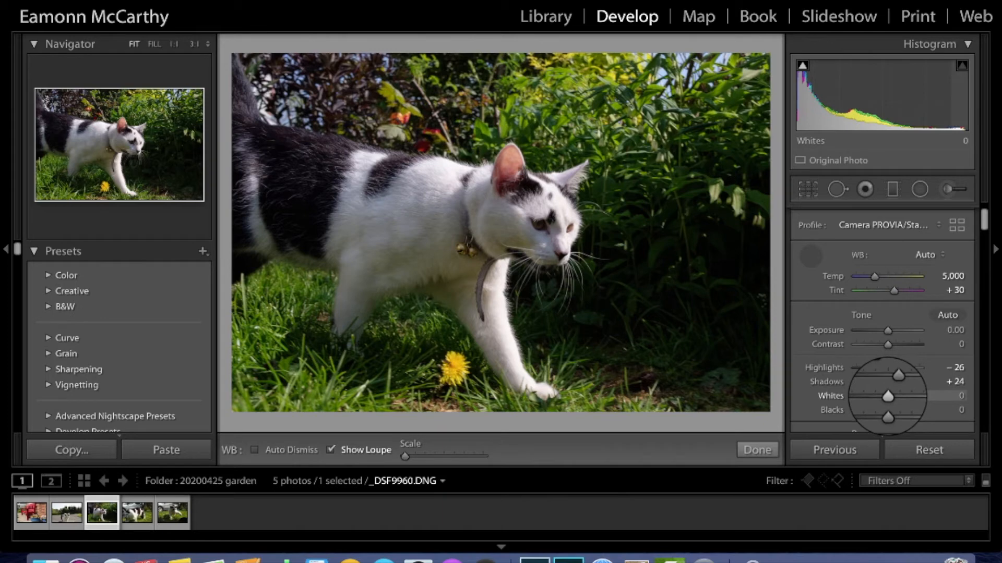
# Step: Set Whites to +16 and Blacks to −17 while watching the Alt clipping preview
pyautogui.press('alt')
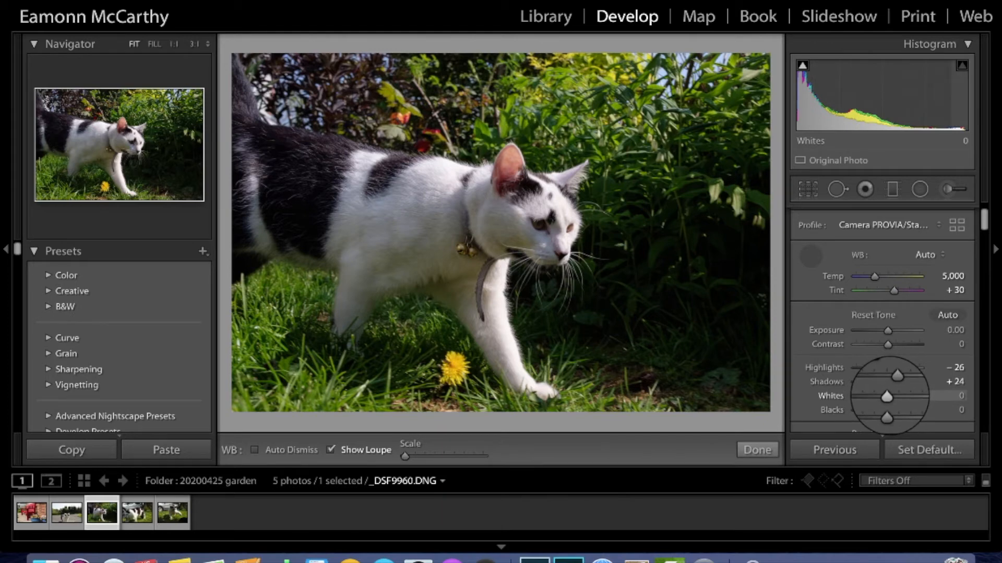
pyautogui.keyDown('alt'); pyautogui.click(886, 396); pyautogui.keyUp('alt')
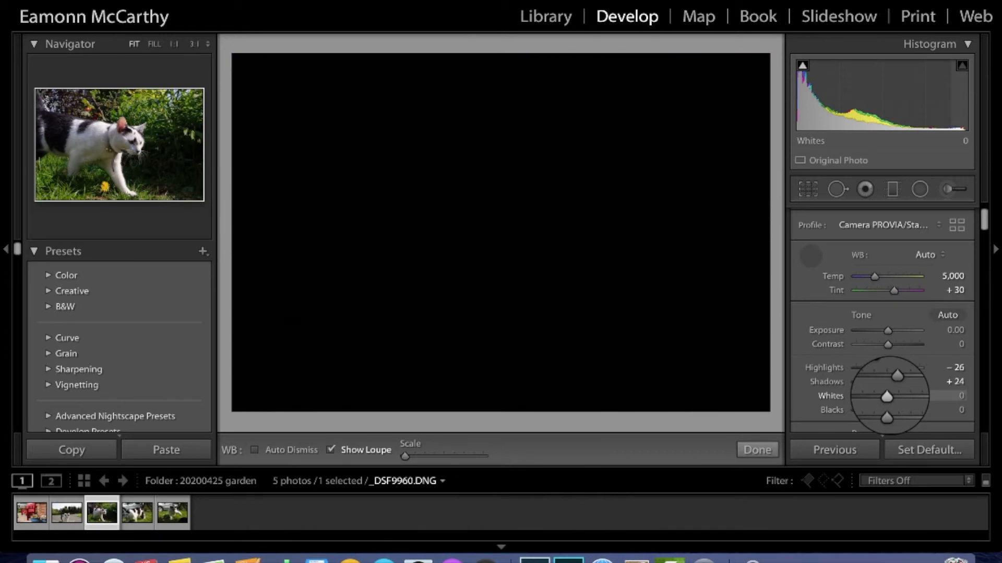
pyautogui.moveTo(886, 396); pyautogui.dragTo(894, 397)
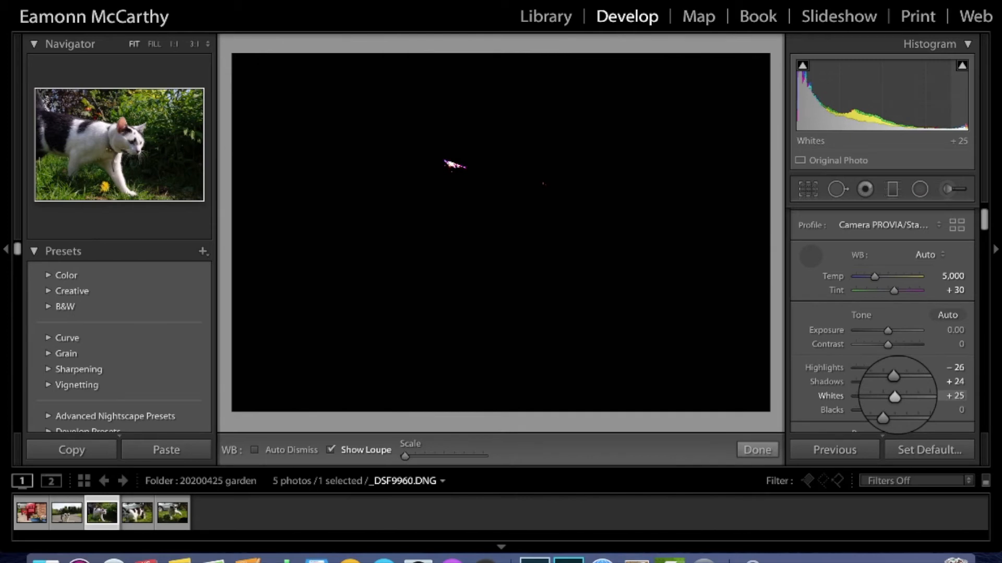
pyautogui.moveTo(894, 397); pyautogui.dragTo(892, 397)
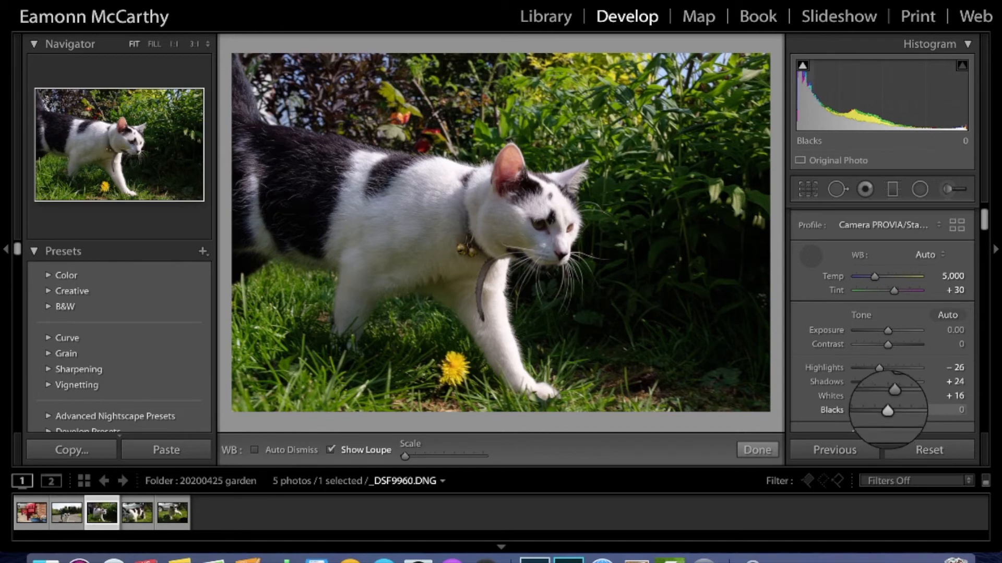
pyautogui.press('alt')
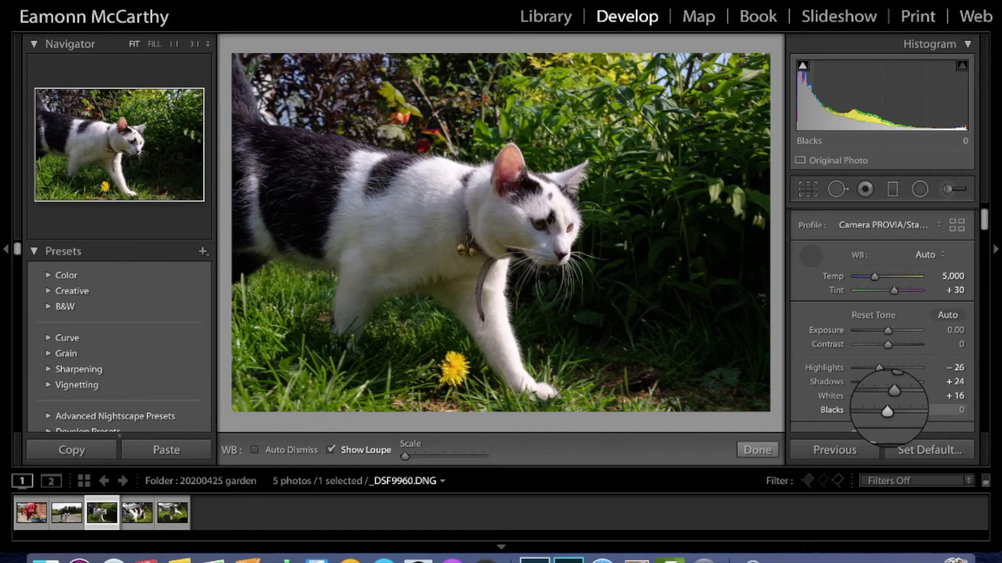
pyautogui.moveTo(887, 412); pyautogui.dragTo(890, 411)
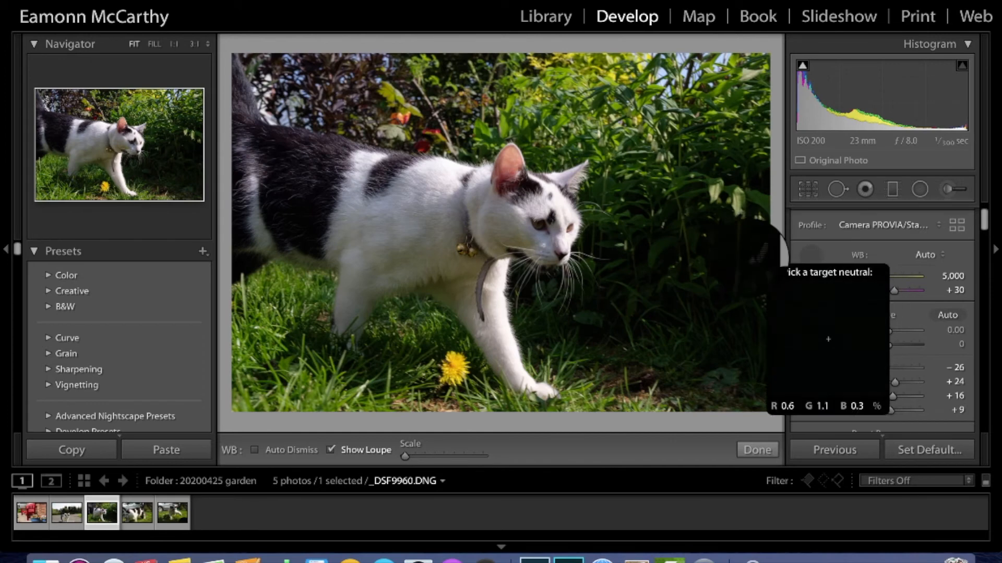
pyautogui.moveTo(890, 411); pyautogui.dragTo(882, 410)
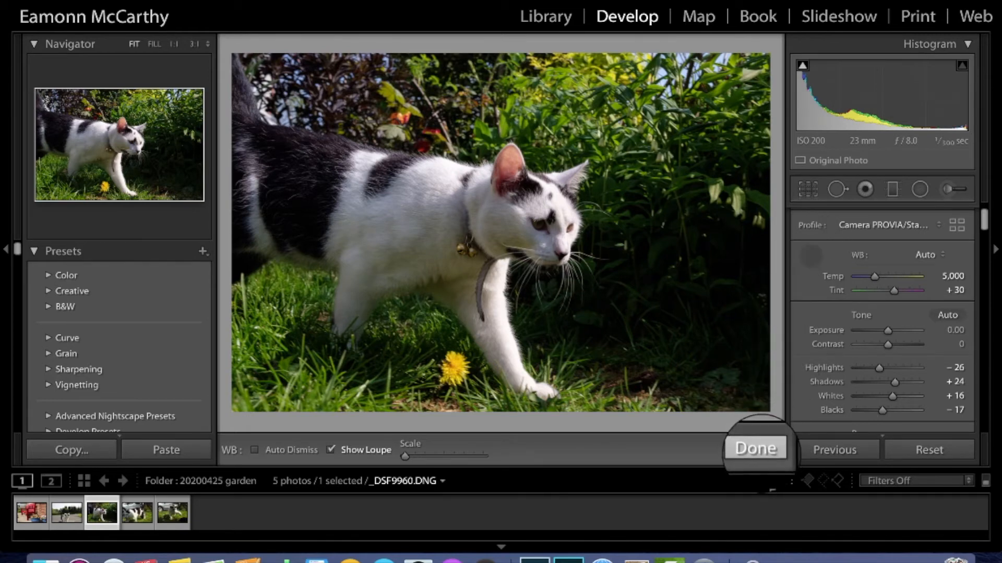
# Step: Dismiss the WB picker, compare Before/After side by side, then return to Loupe view
pyautogui.click(759, 454)
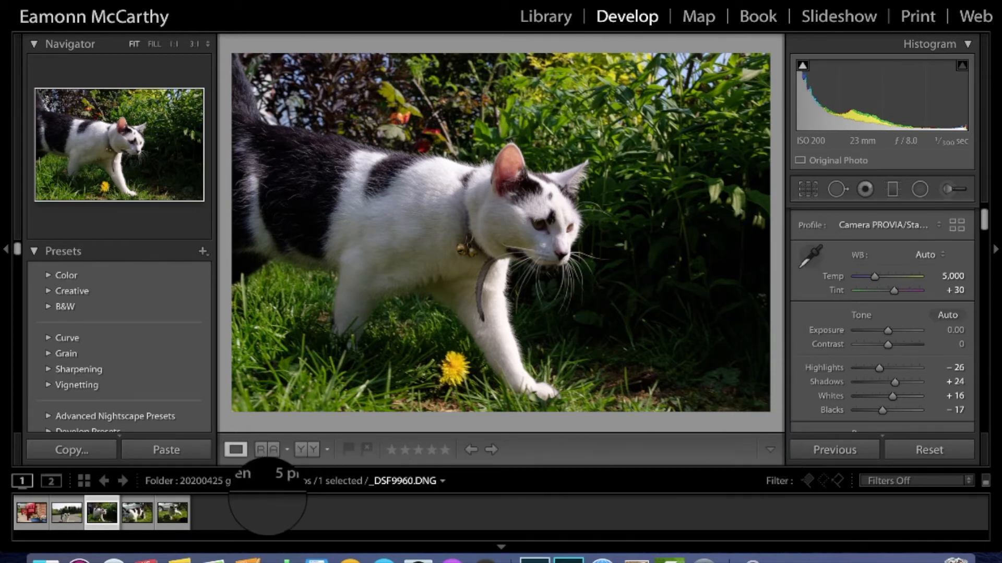
pyautogui.click(307, 450)
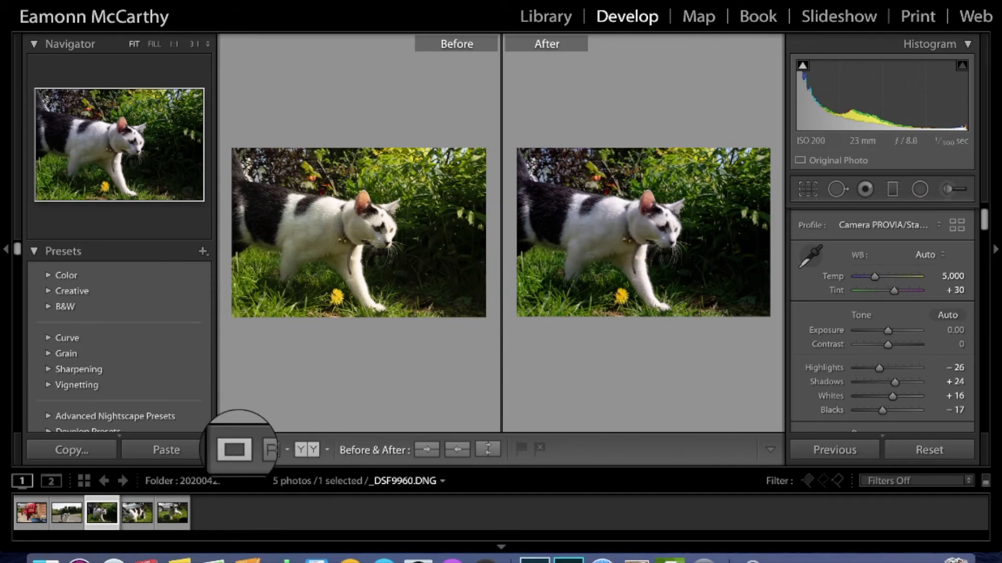
pyautogui.click(234, 450)
# Step: Set Texture to +27, Clarity to +17 and Dehaze to +18 in the Presence section
pyautogui.scroll(-1, 897, 368)
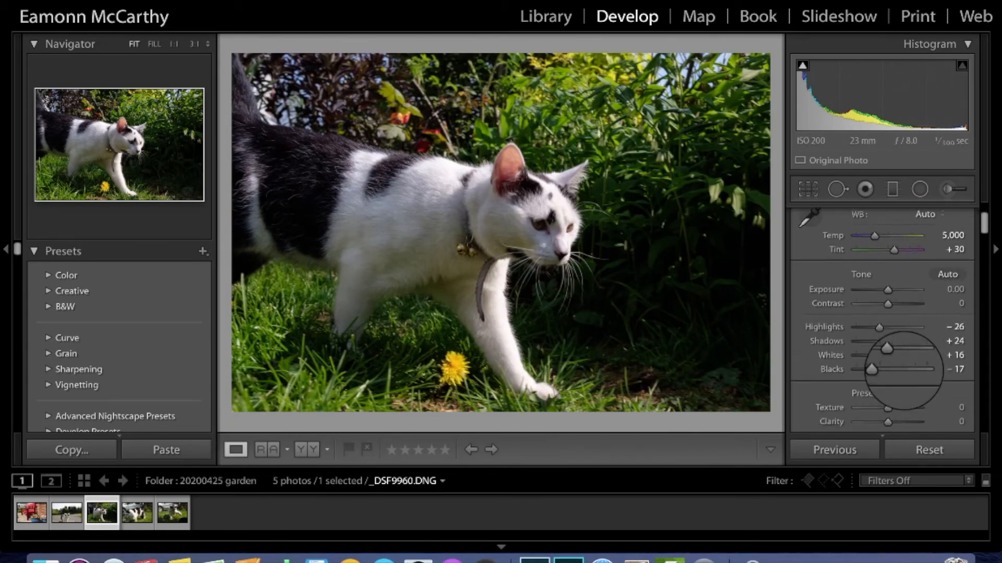
pyautogui.scroll(-3, 903, 368)
pyautogui.scroll(2, 900, 368)
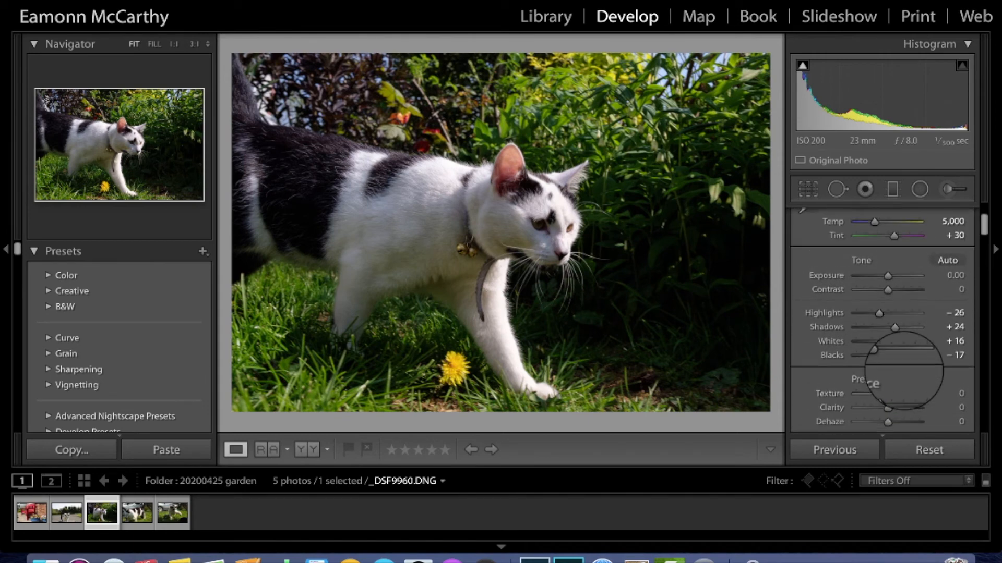
pyautogui.scroll(-1, 904, 370)
pyautogui.scroll(2, 904, 371)
pyautogui.scroll(-2, 903, 370)
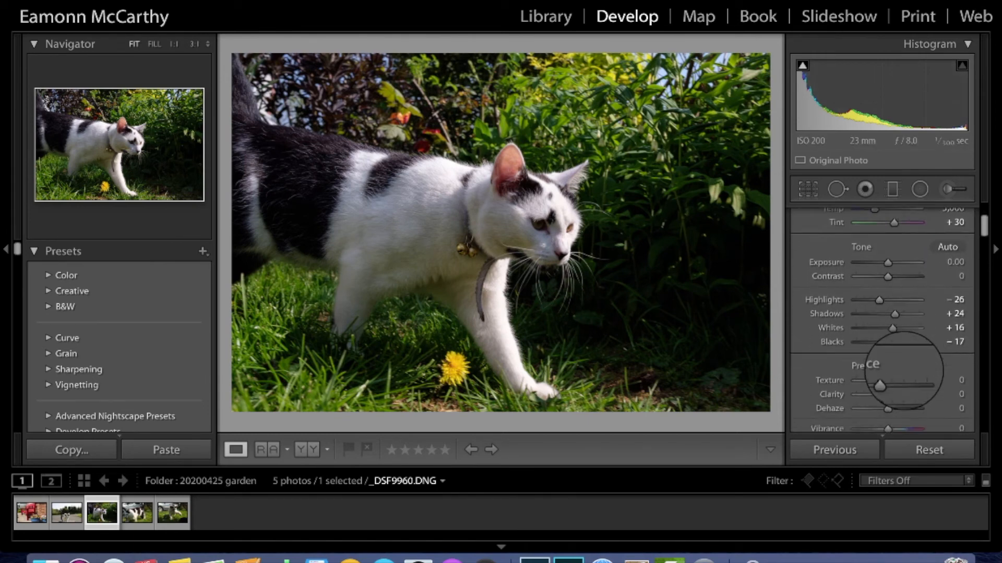
pyautogui.scroll(-3, 904, 371)
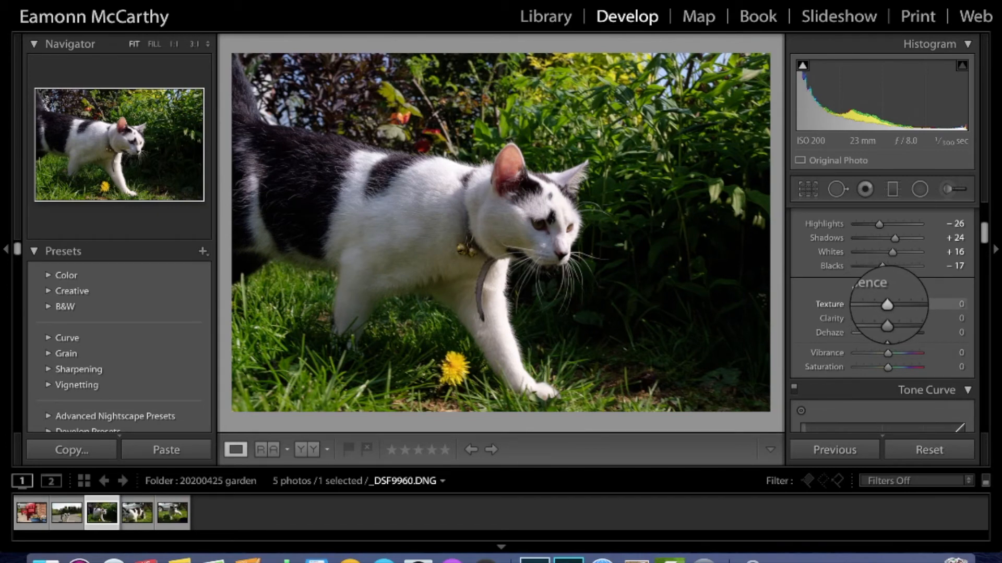
pyautogui.moveTo(887, 304); pyautogui.dragTo(896, 305)
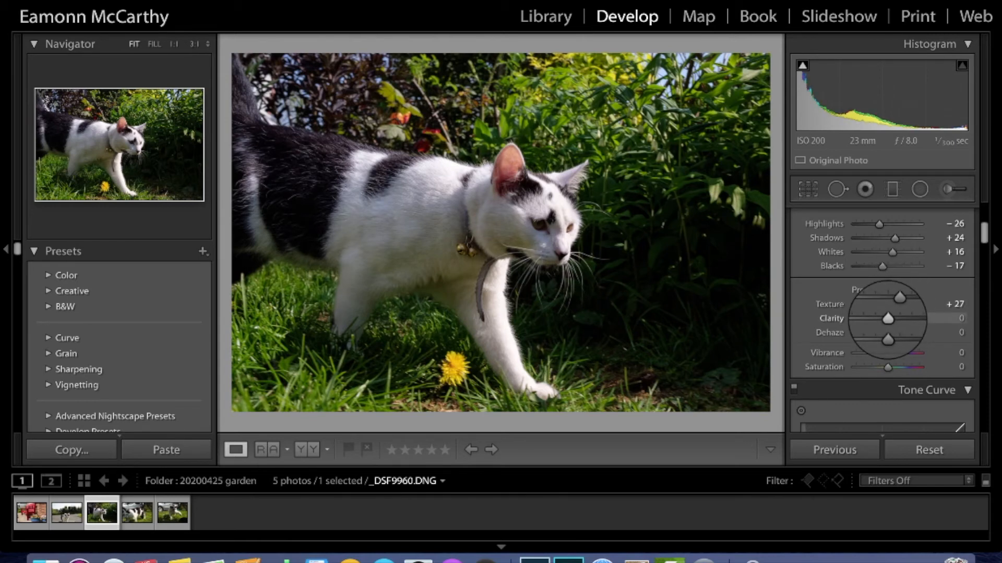
pyautogui.moveTo(888, 319); pyautogui.dragTo(918, 320)
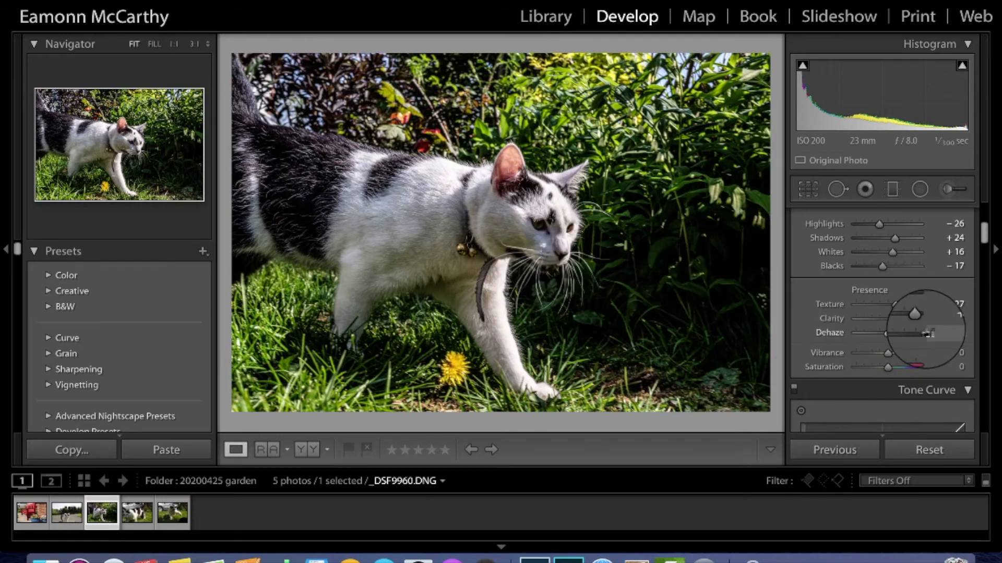
pyautogui.moveTo(918, 318); pyautogui.dragTo(893, 318)
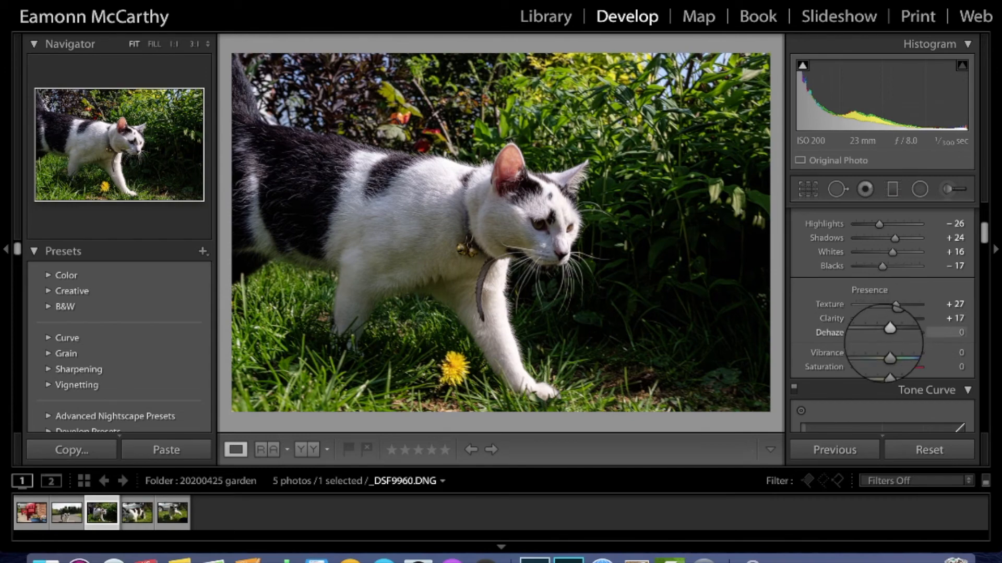
pyautogui.moveTo(888, 333); pyautogui.dragTo(917, 333)
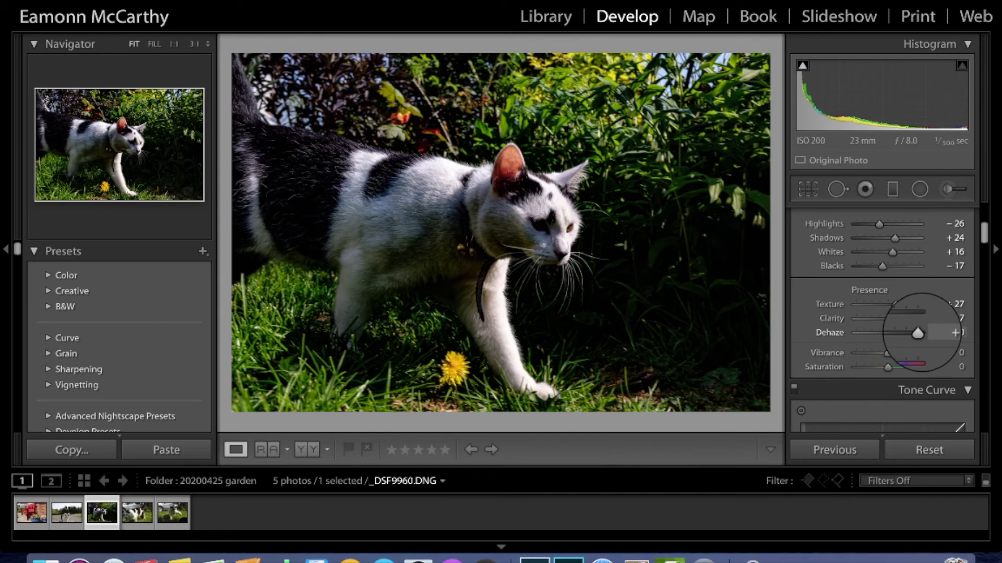
pyautogui.moveTo(919, 332); pyautogui.dragTo(894, 333)
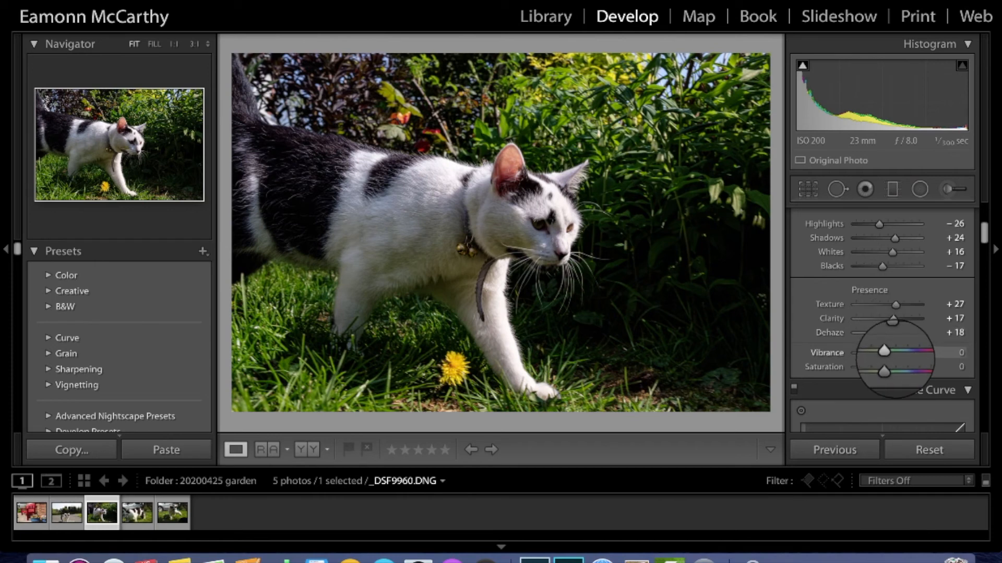
# Step: Set Vibrance to +8, leaving Saturation at 0 after a brief test
pyautogui.moveTo(888, 355); pyautogui.dragTo(916, 354)
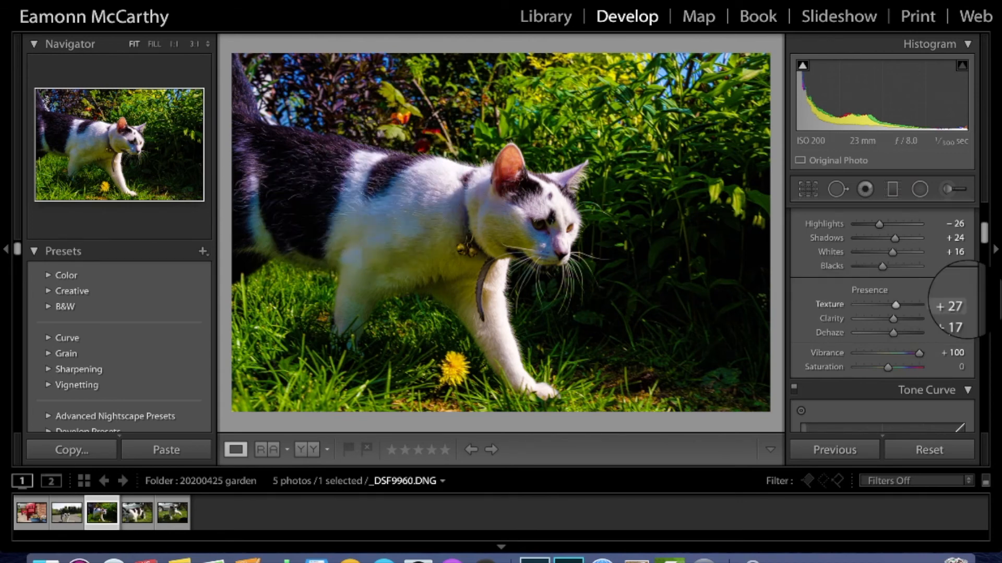
pyautogui.moveTo(908, 354); pyautogui.dragTo(890, 352)
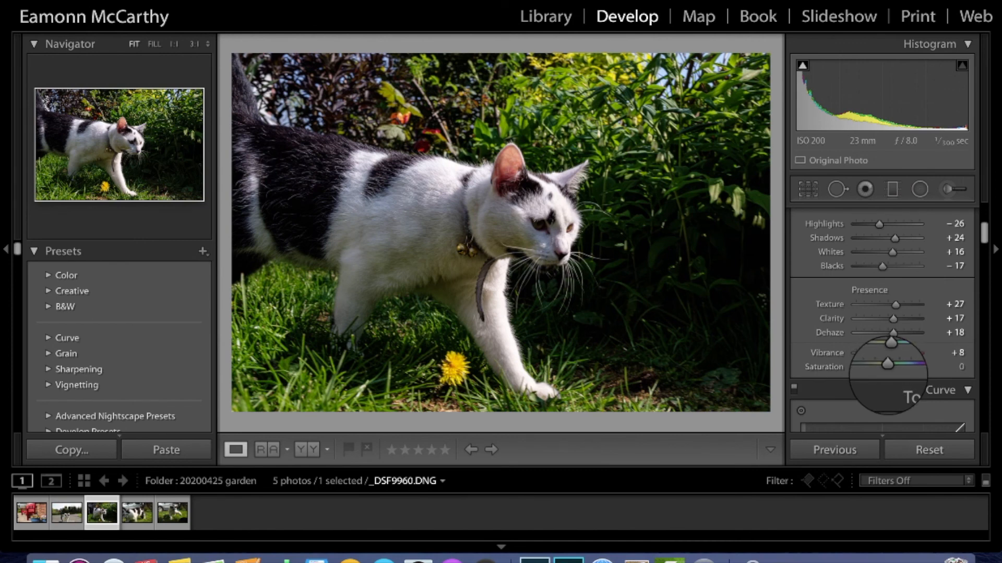
pyautogui.moveTo(887, 363)
pyautogui.mouseDown()
pyautogui.moveTo(918, 365)
pyautogui.moveTo(818, 366)
pyautogui.moveTo(888, 367)
pyautogui.mouseUp()
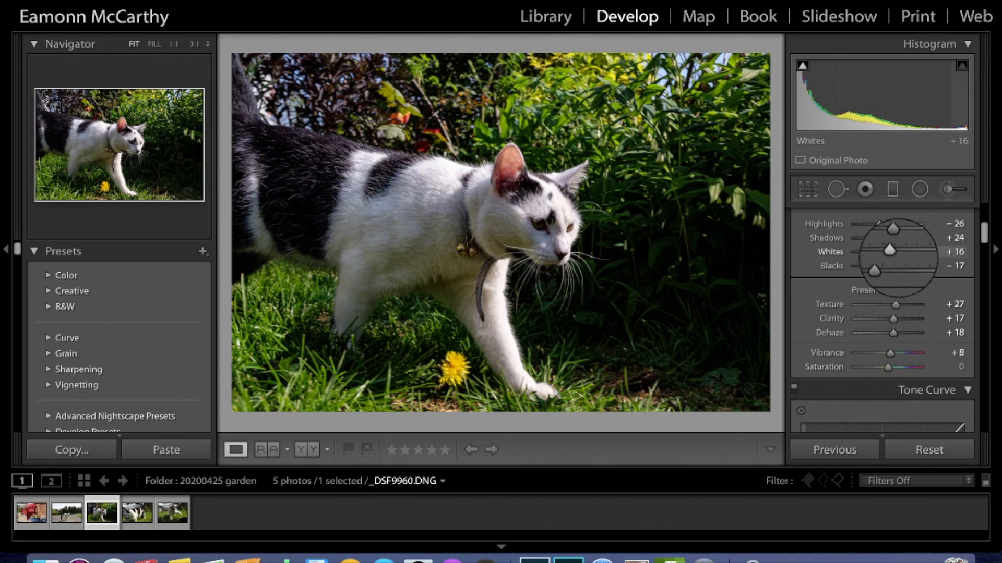
pyautogui.scroll(5, 895, 256)
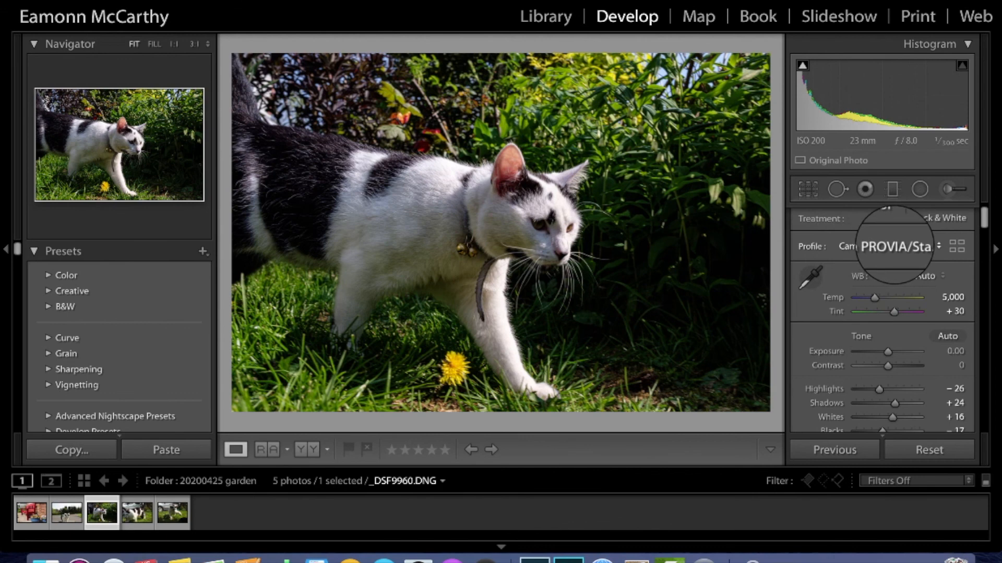
pyautogui.scroll(-10, 891, 340)
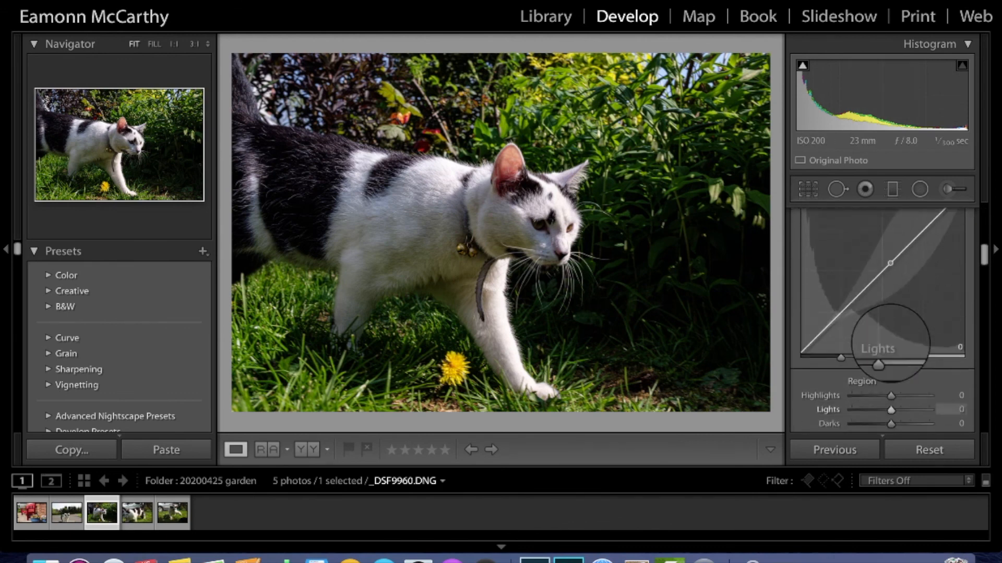